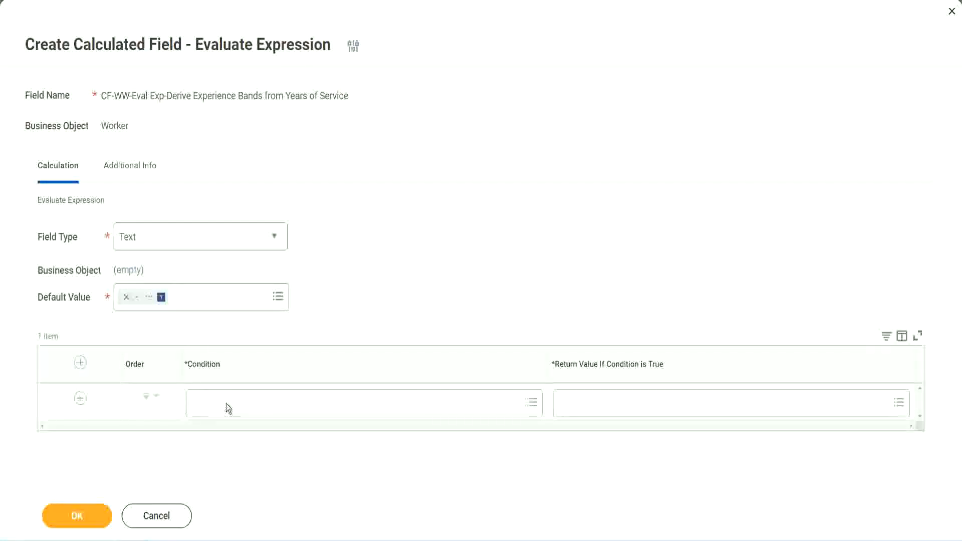
Step: Copy the Field 1 name from the Notepad++ notes and set the first condition to CF-WW-TF-Length of Service between 0 and 7 years
click(227, 407)
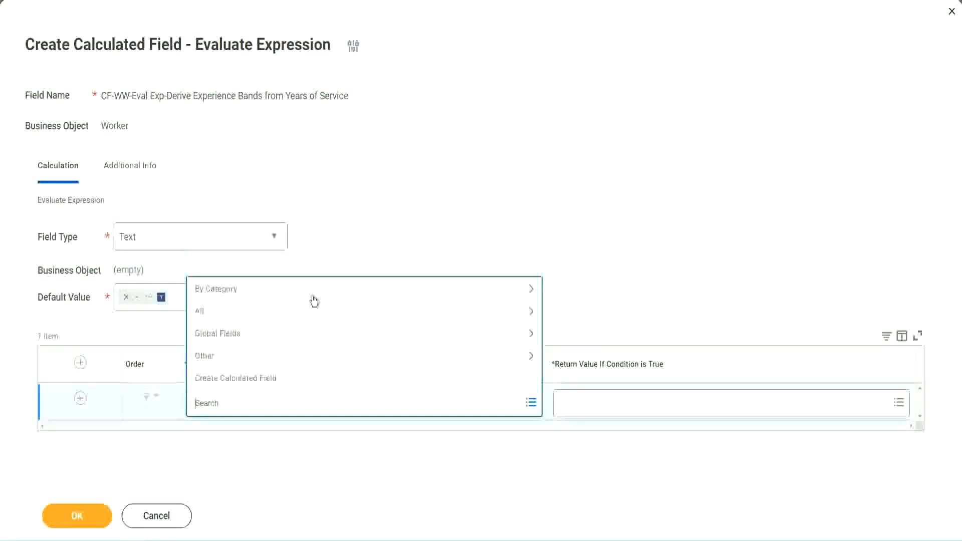
click(369, 227)
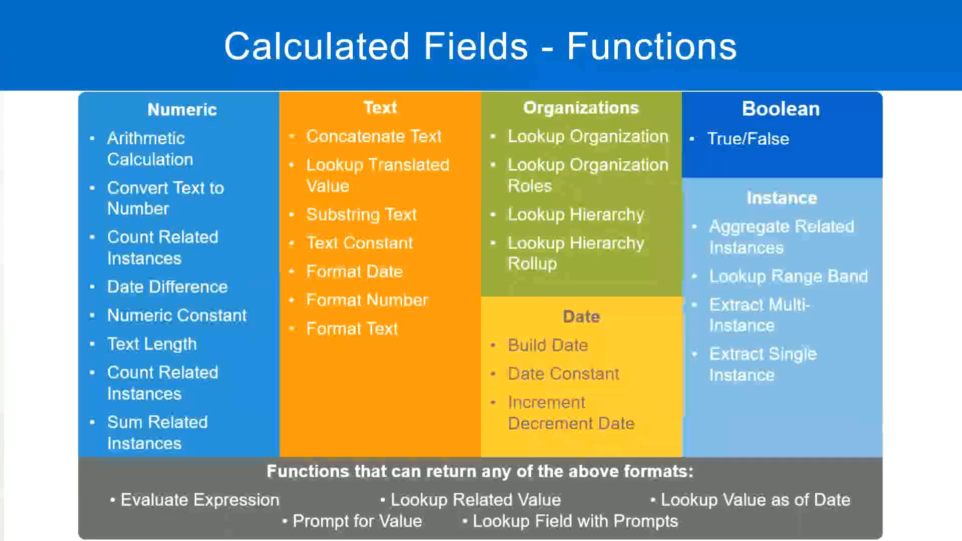
key(alt+Tab)
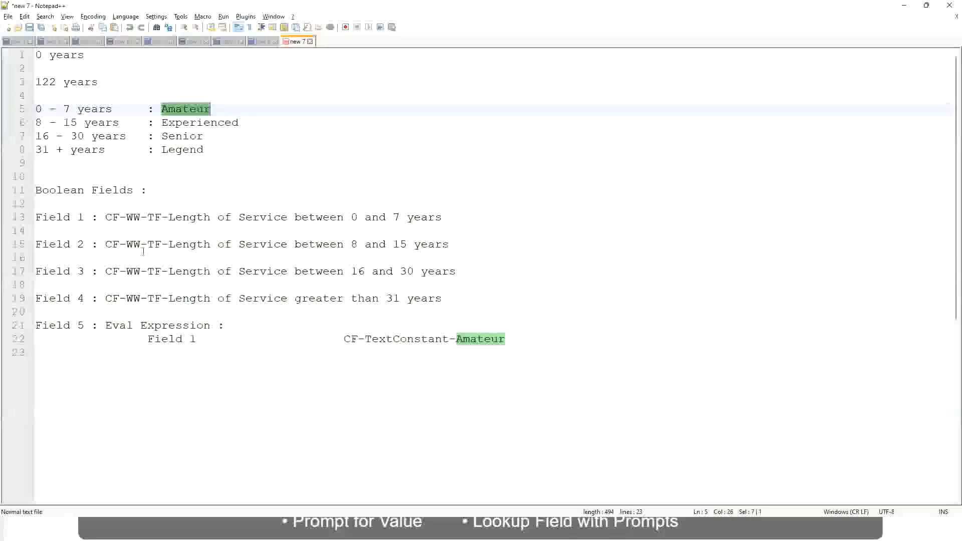
drag(104, 217, 443, 221)
key(ctrl+c)
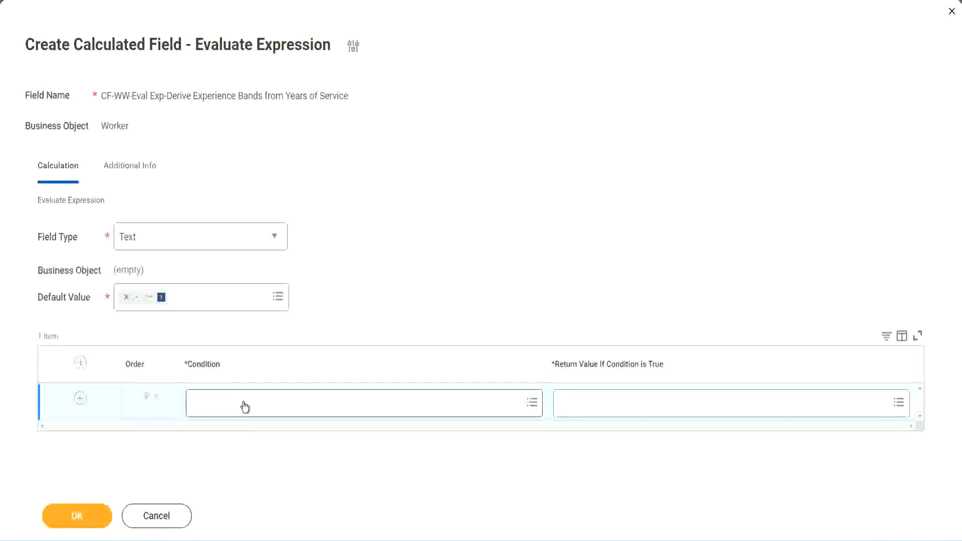
click(244, 407)
key(ctrl+v)
key(Return)
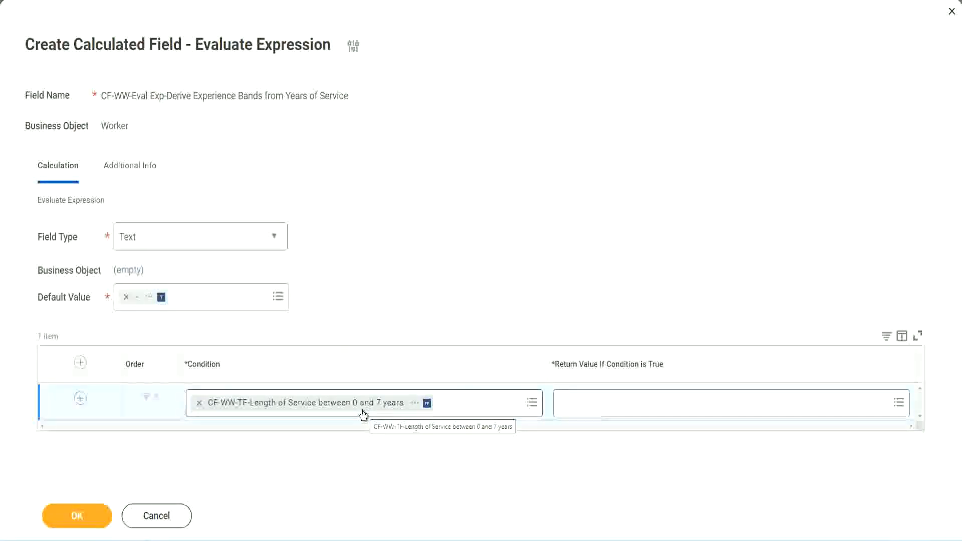
click(626, 411)
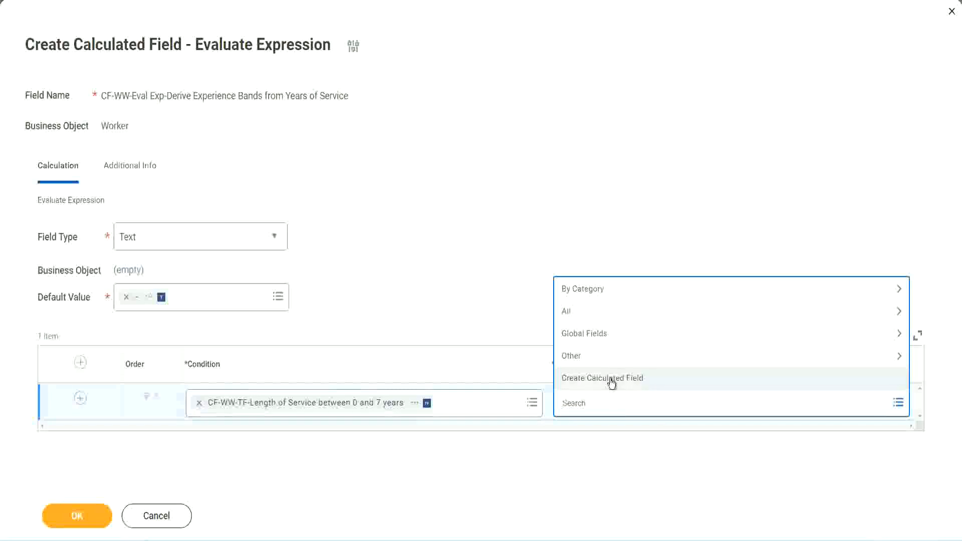
click(558, 249)
click(578, 404)
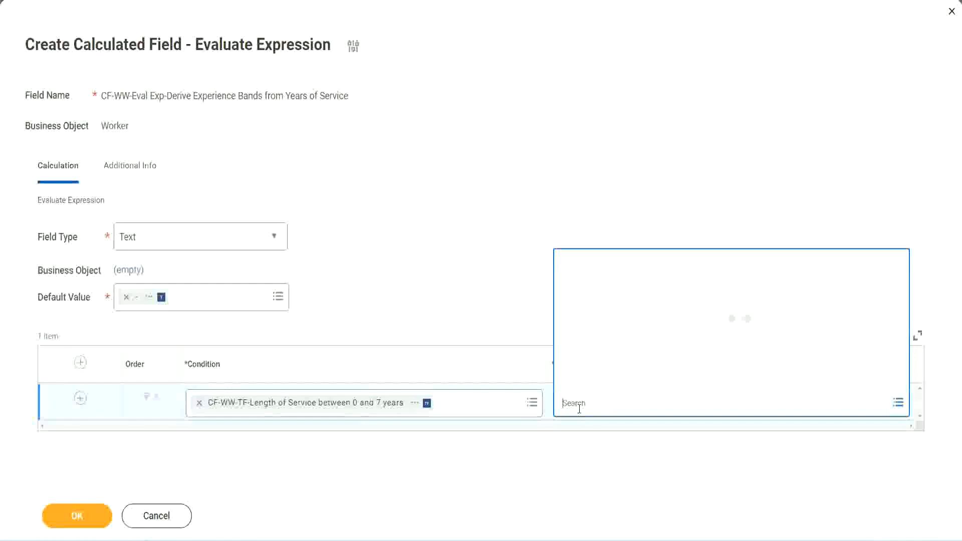
text(Amaterue)
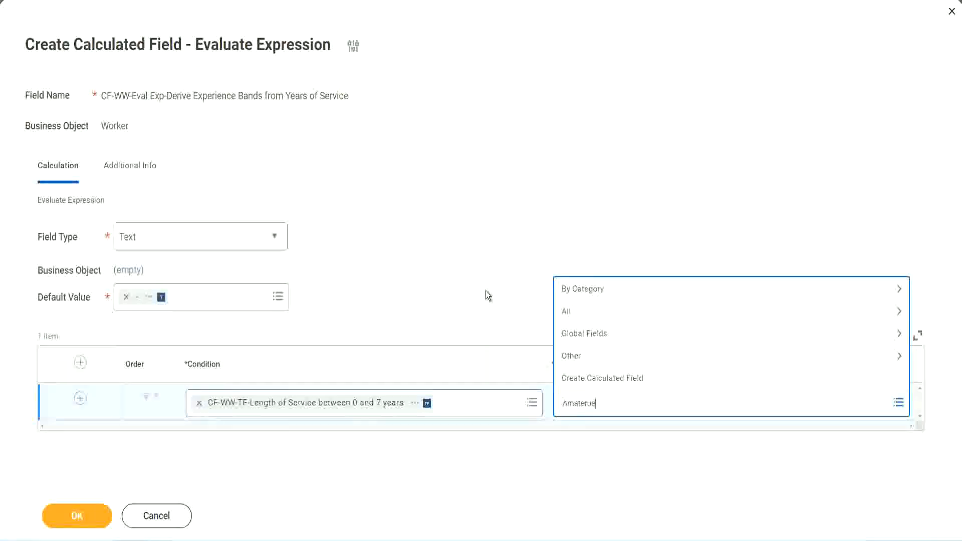
key(Escape)
click(606, 410)
click(485, 291)
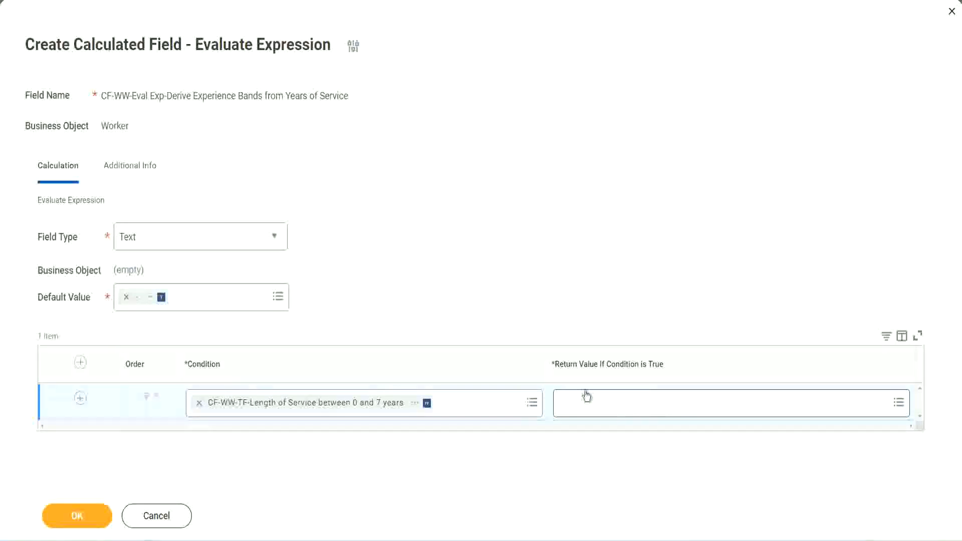
Step: Start a new calculated field for the first row's return value and name it CF-WW-TC-Amateur
click(623, 403)
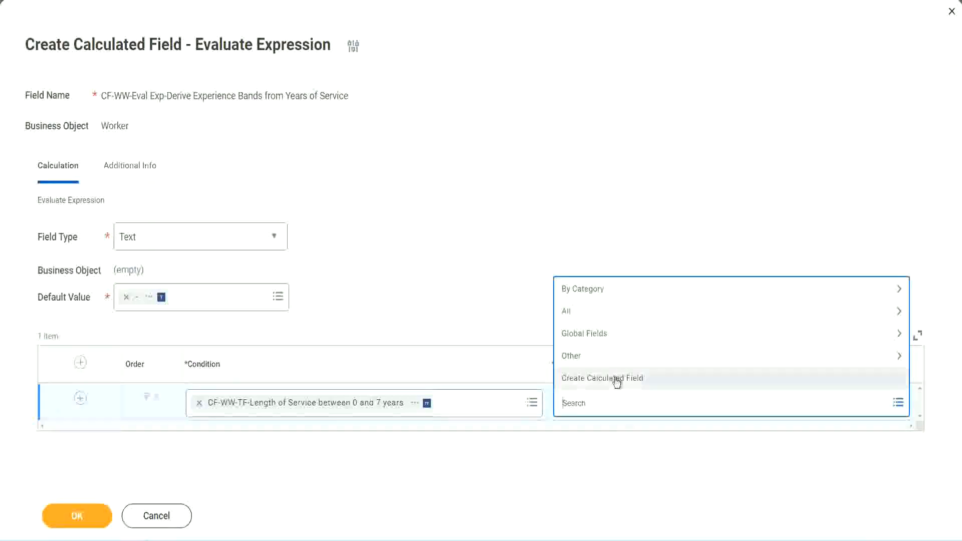
click(617, 382)
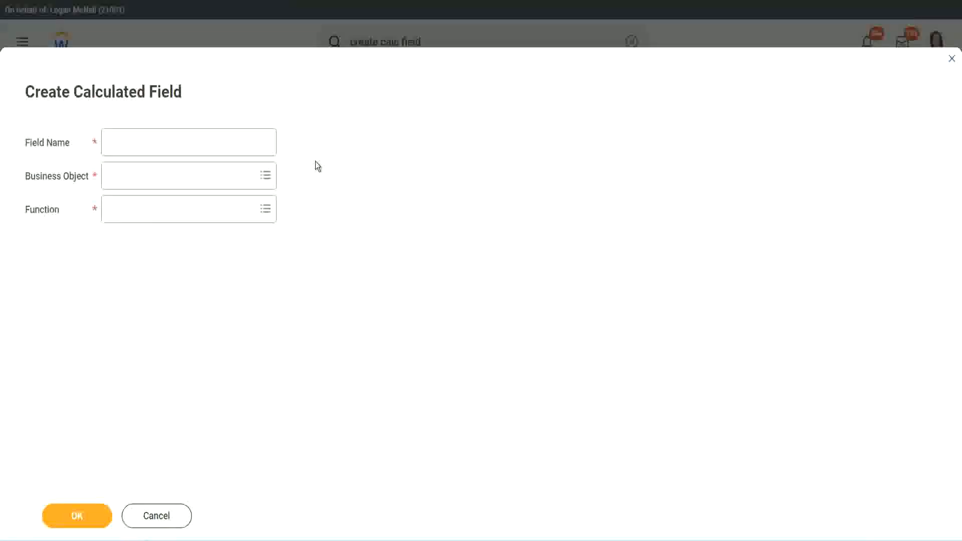
click(118, 144)
text(CF)
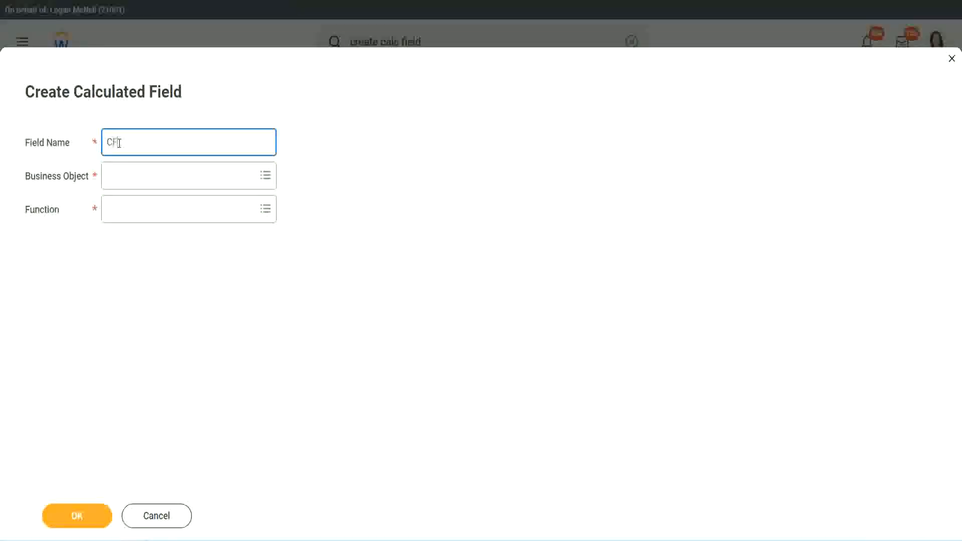
text(_TC)
text(-Am)
text(ateur)
click(118, 143)
text(WW-)
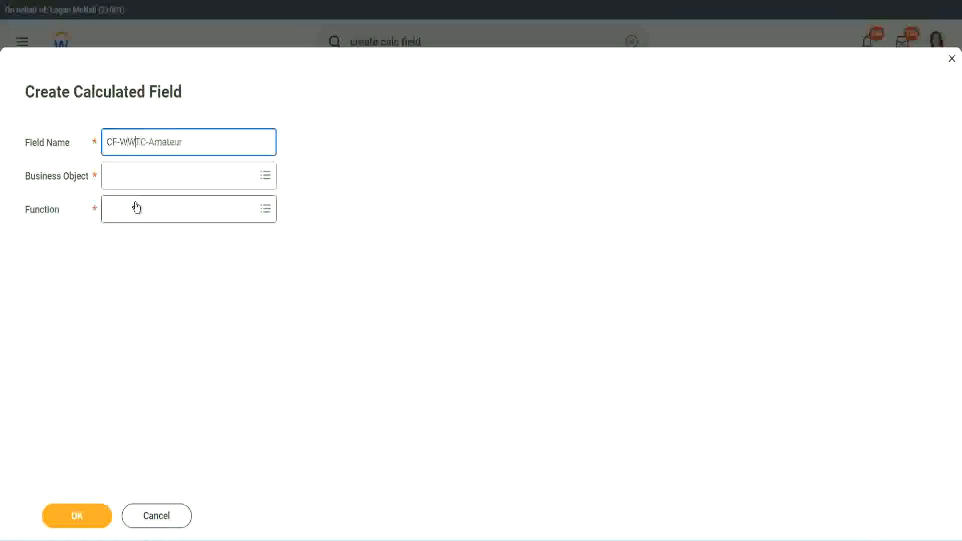
Step: Set the business object of the new calculated field to Global
click(136, 178)
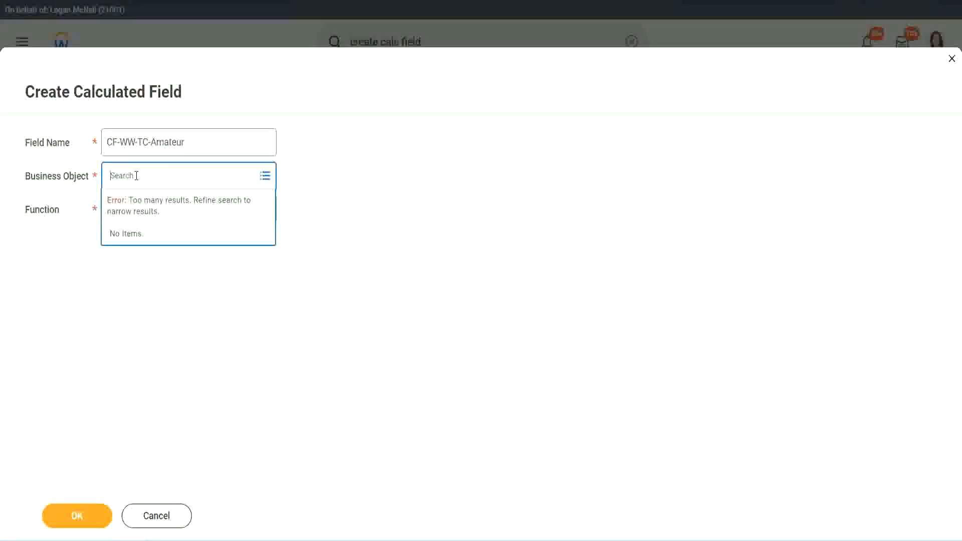
text(worker)
key(BackSpace)
key(BackSpace)
text(glob)
key(Return)
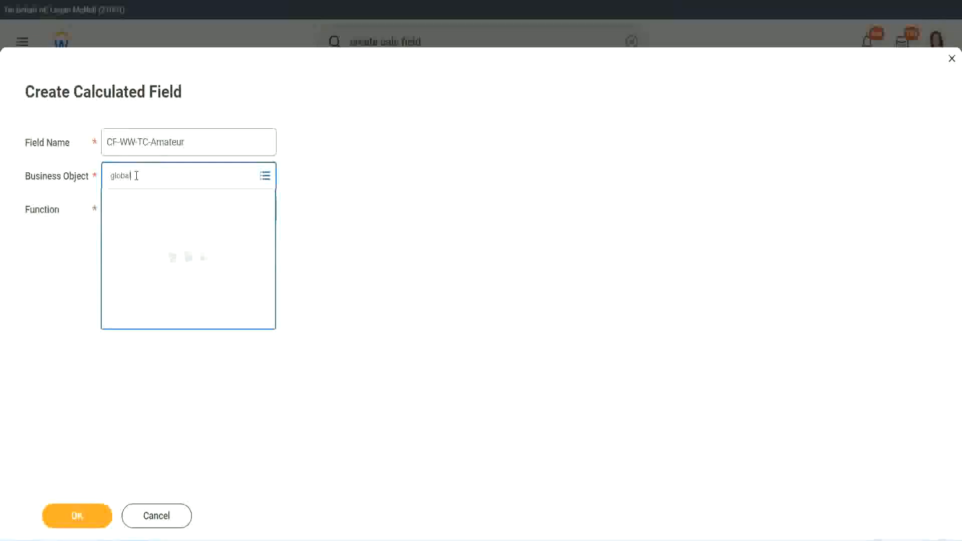
click(149, 235)
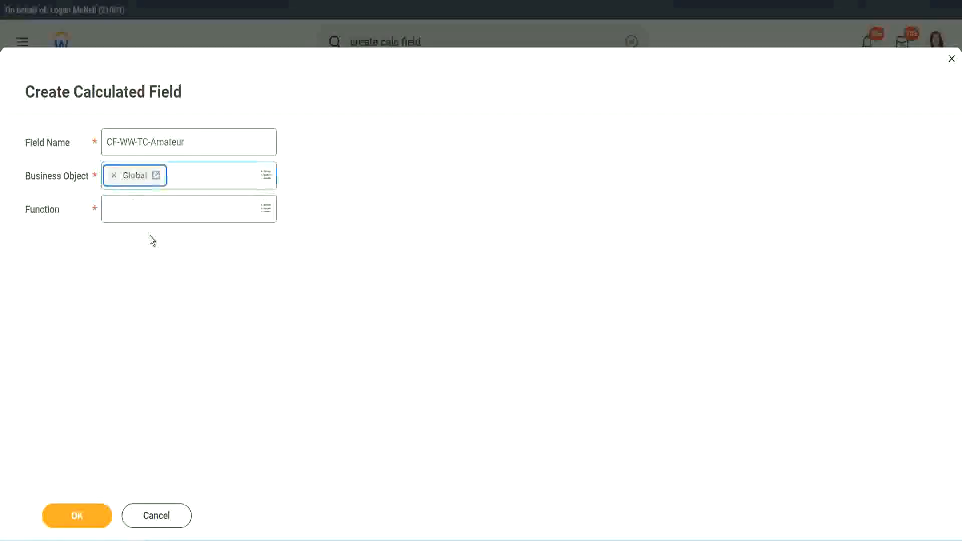
drag(191, 141, 31, 94)
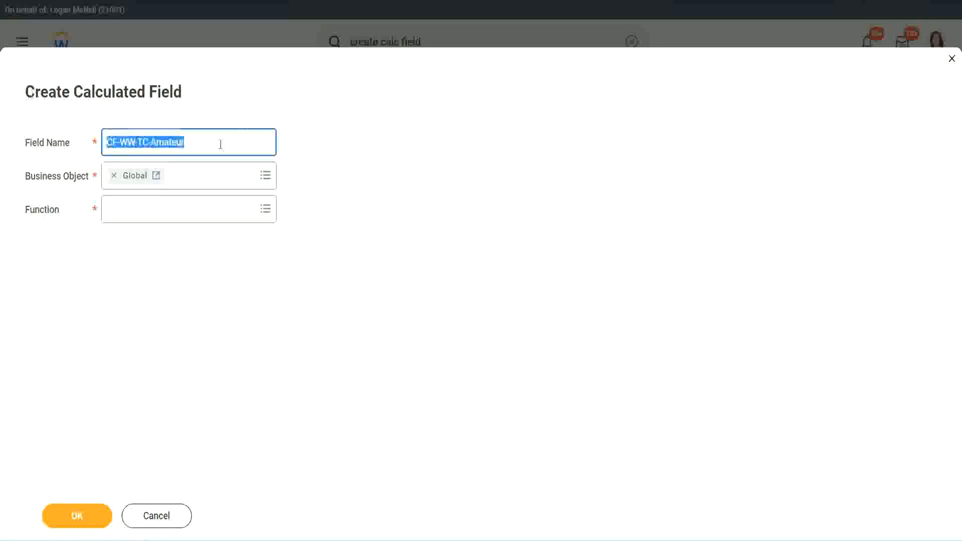
click(209, 146)
double_click(189, 142)
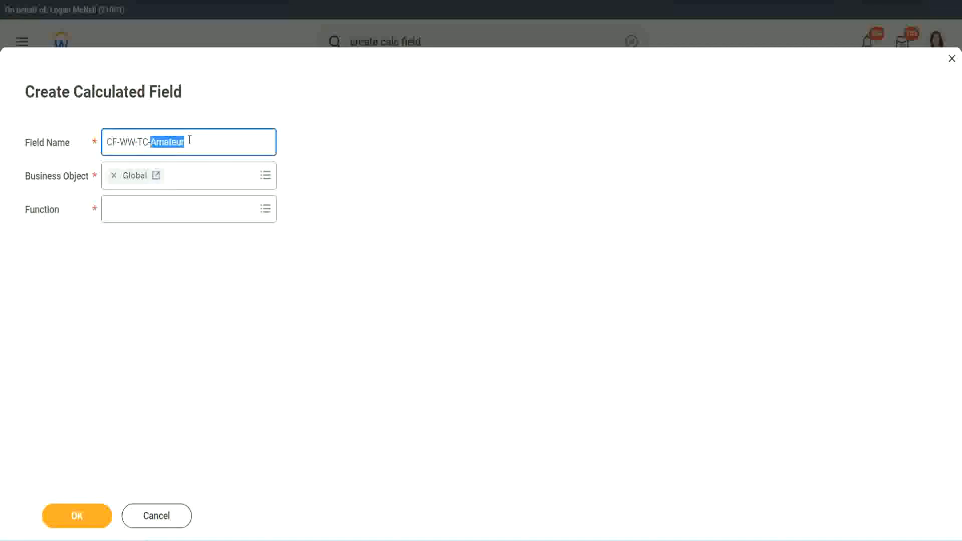
click(199, 140)
double_click(180, 145)
Step: Choose Text Constant as the new field's function and continue to its definition
click(132, 209)
text(text const)
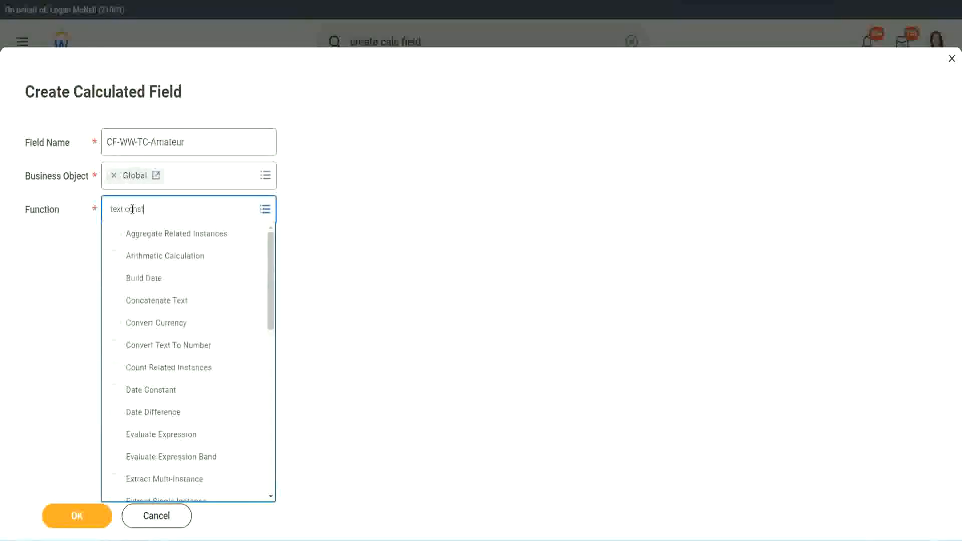
key(Return)
click(78, 519)
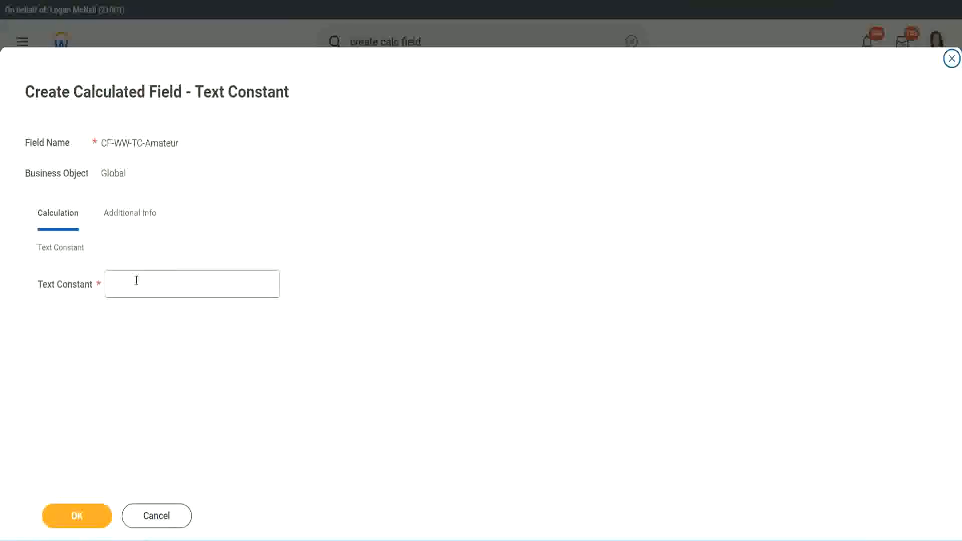
Step: Set the text constant to Amateur and save the field as the first row's return value
click(155, 281)
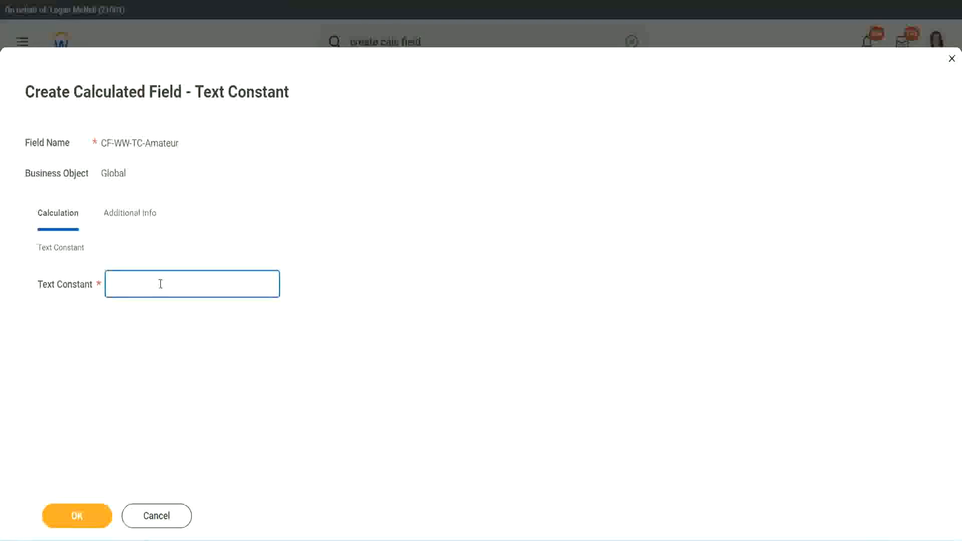
text(Amateur)
click(74, 518)
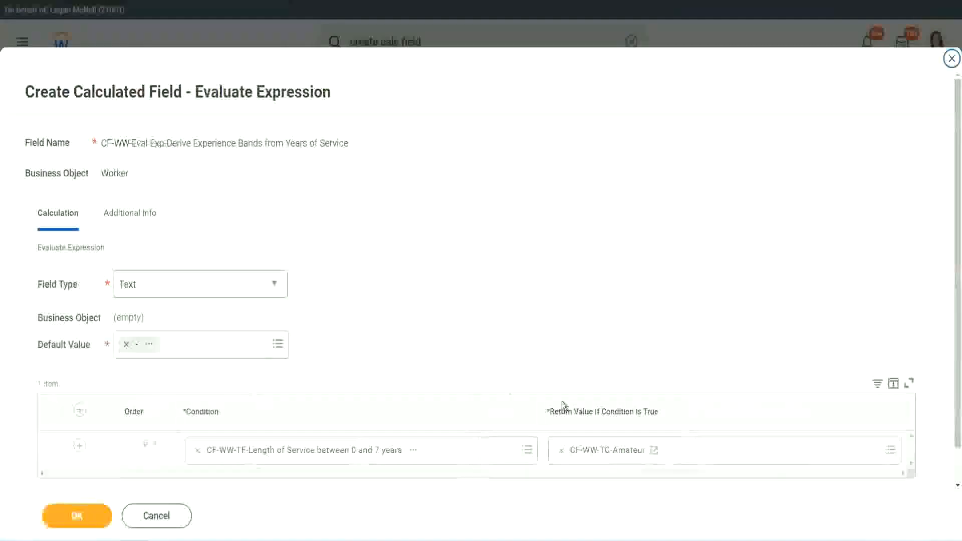
right_click(598, 454)
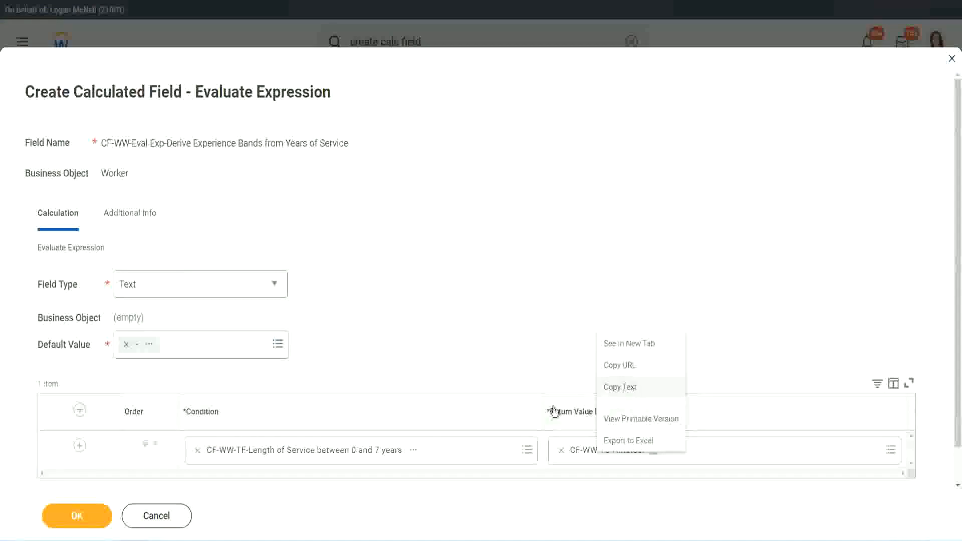
click(597, 455)
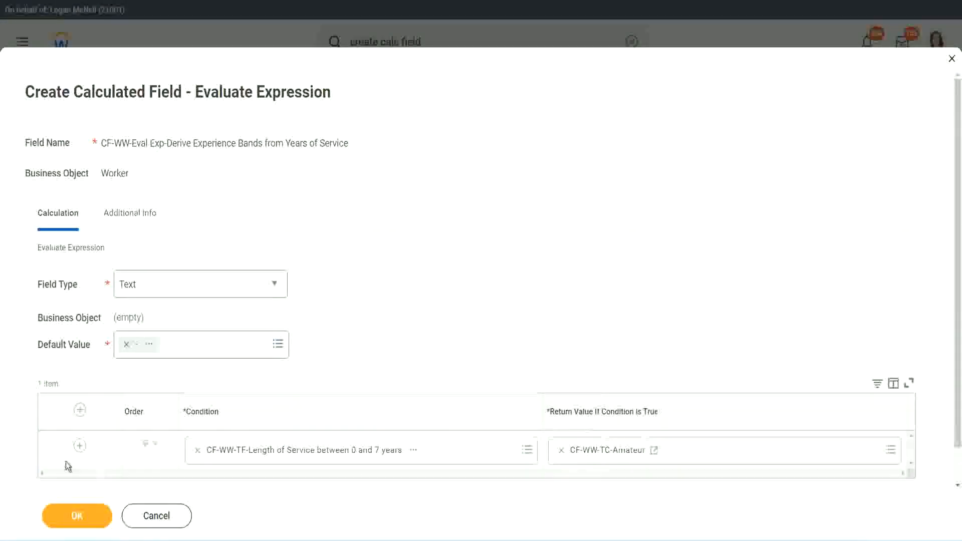
Step: Add three empty condition rows below the Amateur row
click(79, 446)
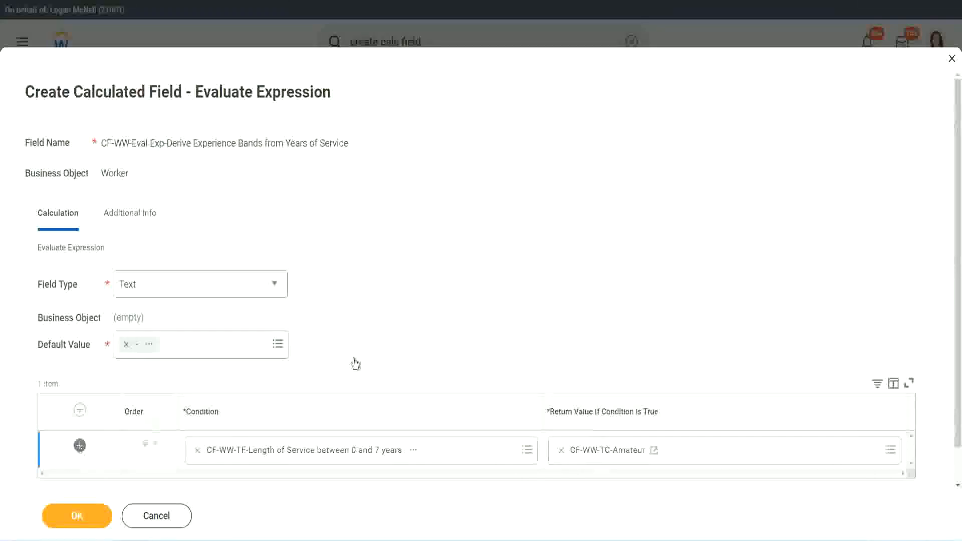
scroll(375, 348, down, 2)
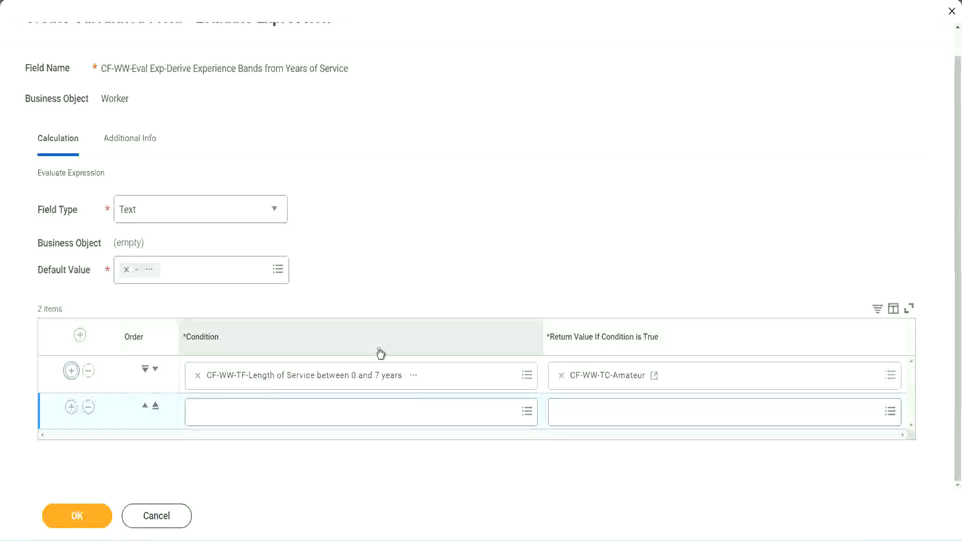
click(72, 406)
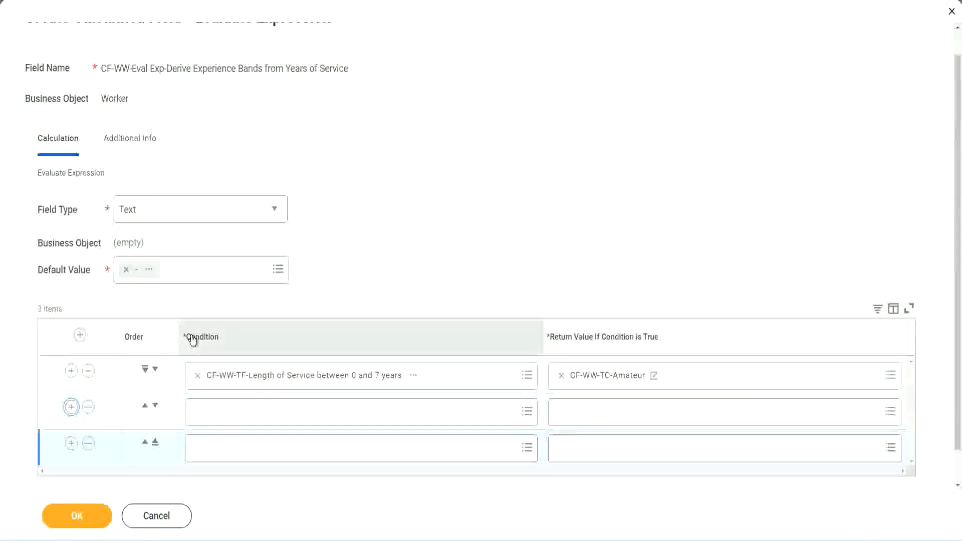
scroll(193, 340, down, 1)
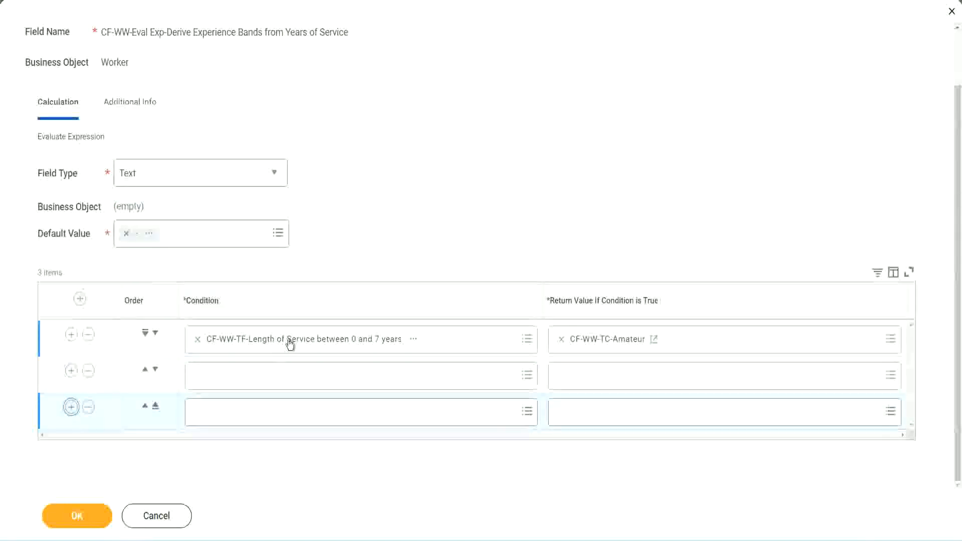
Step: Set the second row's condition to CF-WW-TF-Length of Service between 8 and 15 years
click(237, 380)
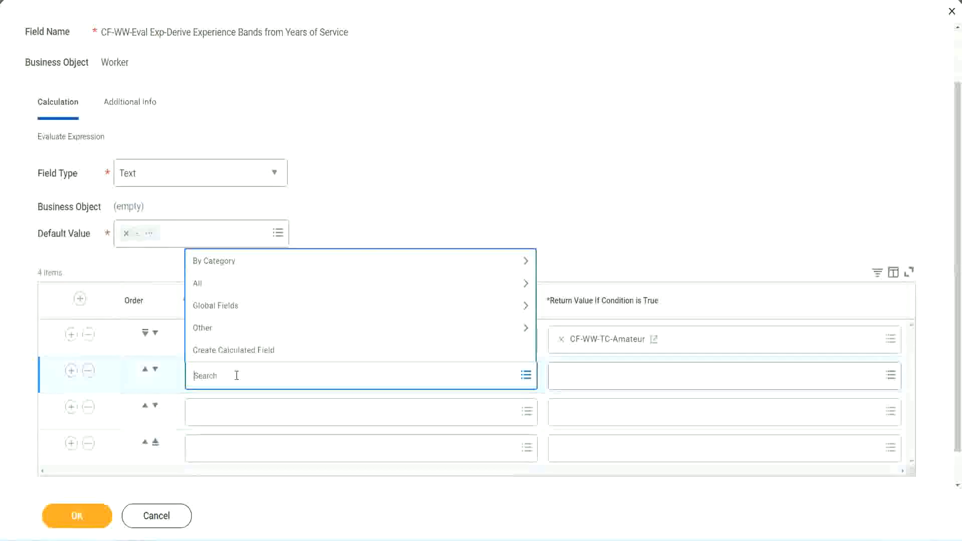
text(cf-ww)
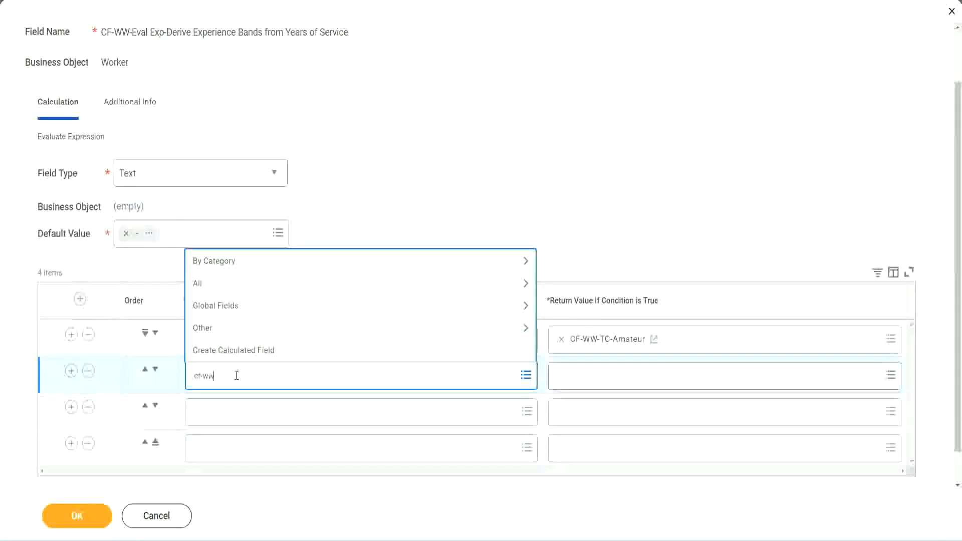
text(-tf)
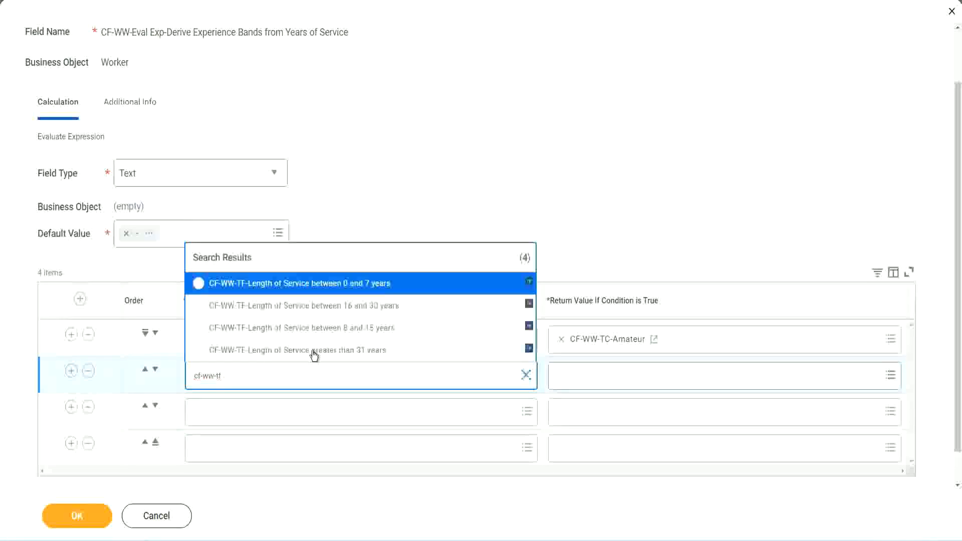
click(371, 329)
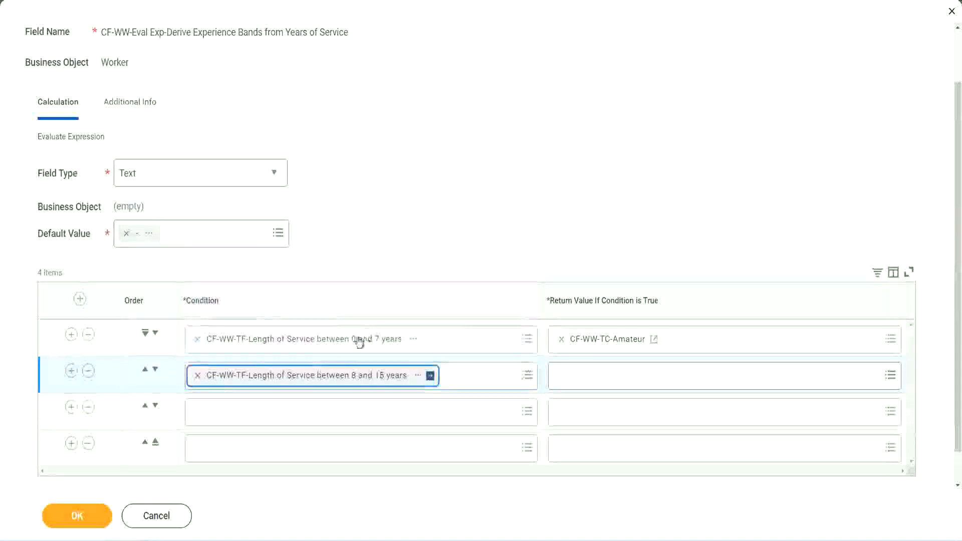
Step: Set the third row's condition to CF-WW-TF-Length of Service between 16 and 30 years
click(242, 412)
text(cf)
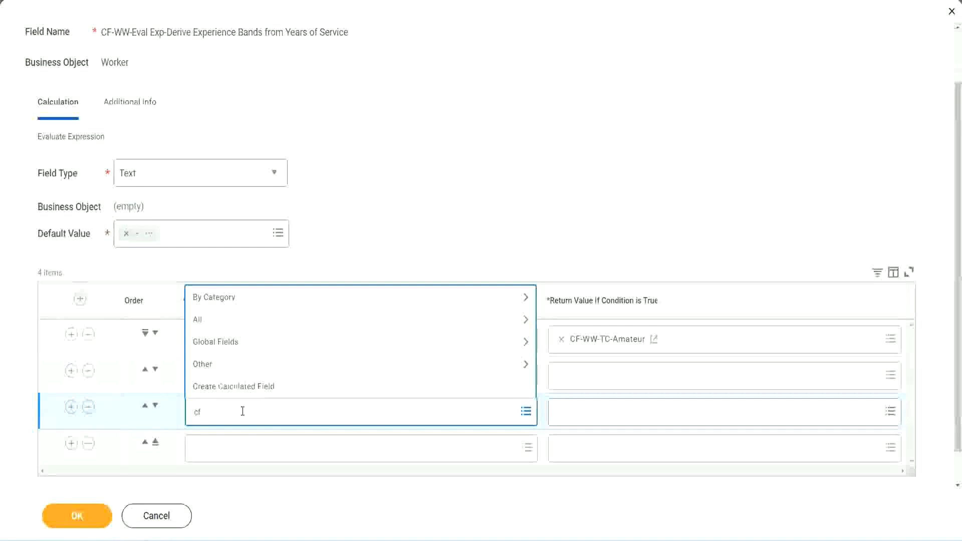
text(-ww-tf)
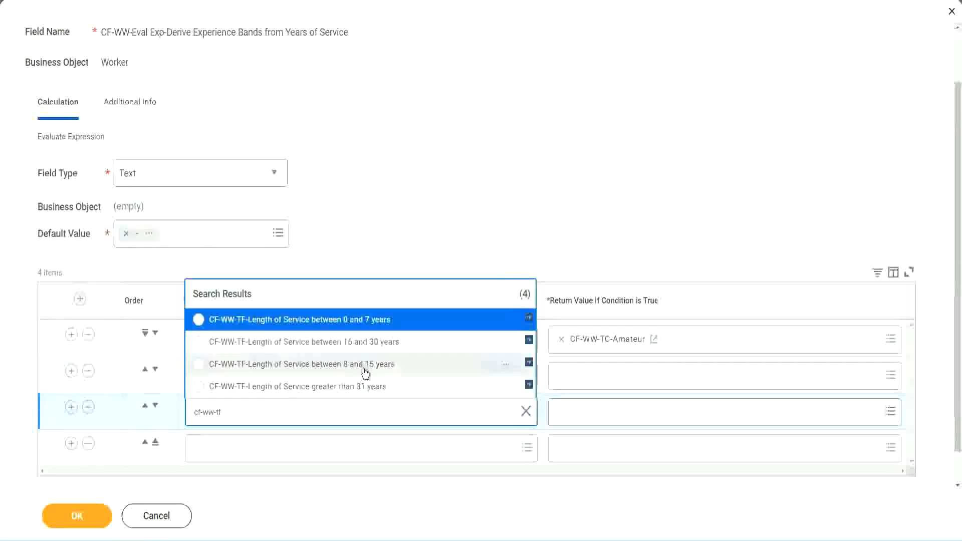
click(386, 346)
Step: Set the fourth row's condition to CF-WW-TF-Length of Service greater than 31 years
click(226, 449)
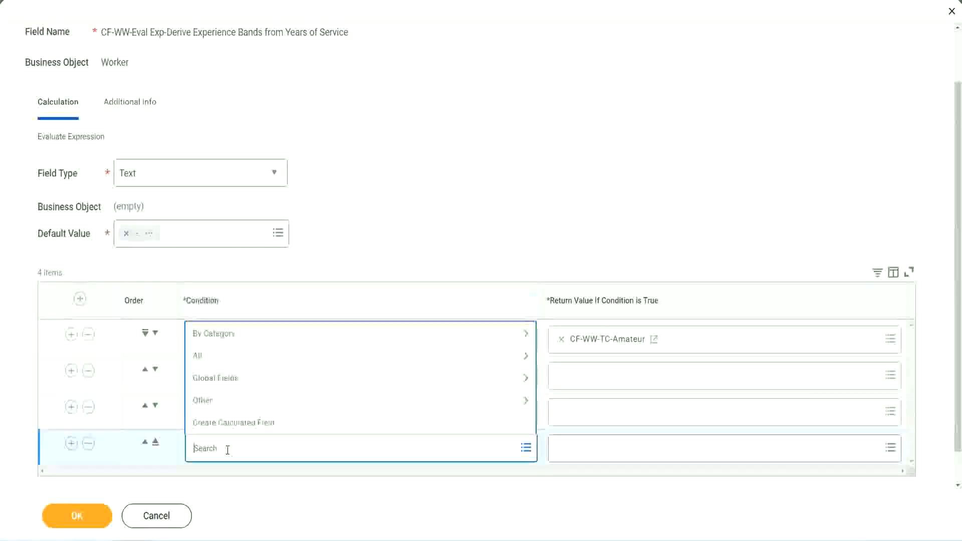
text(cf-ww)
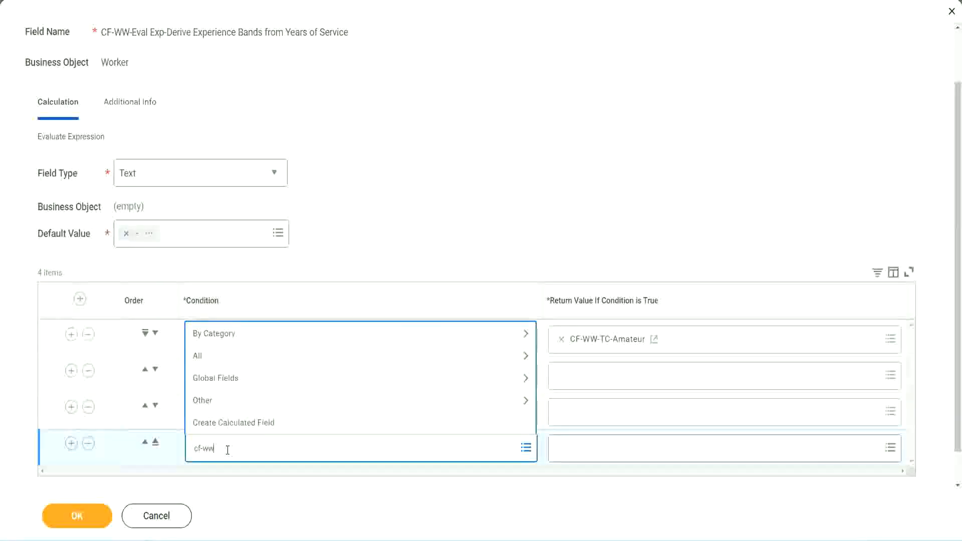
text( tf 31)
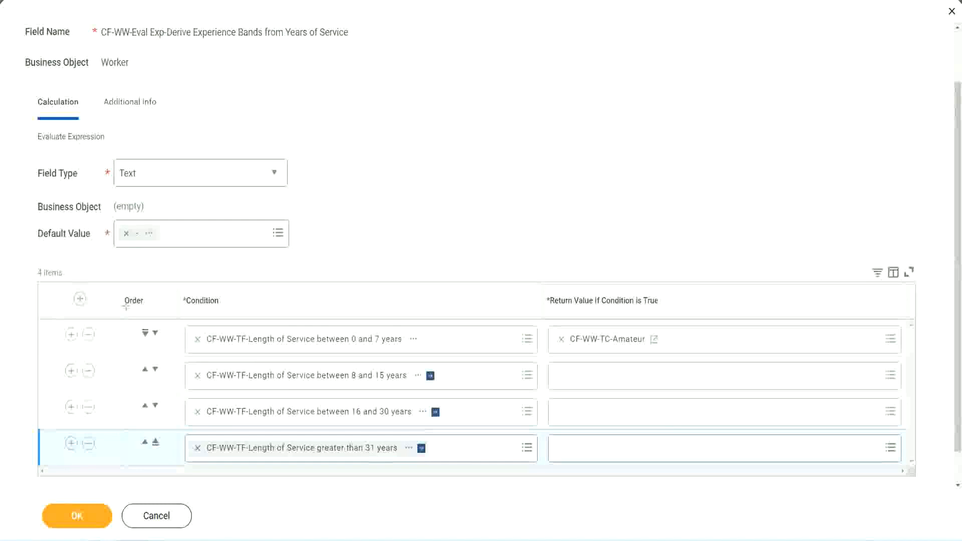
Step: Try reordering the conditions by moving the 8 to 15 years row above the 0 to 7 years row
drag(107, 293, 106, 395)
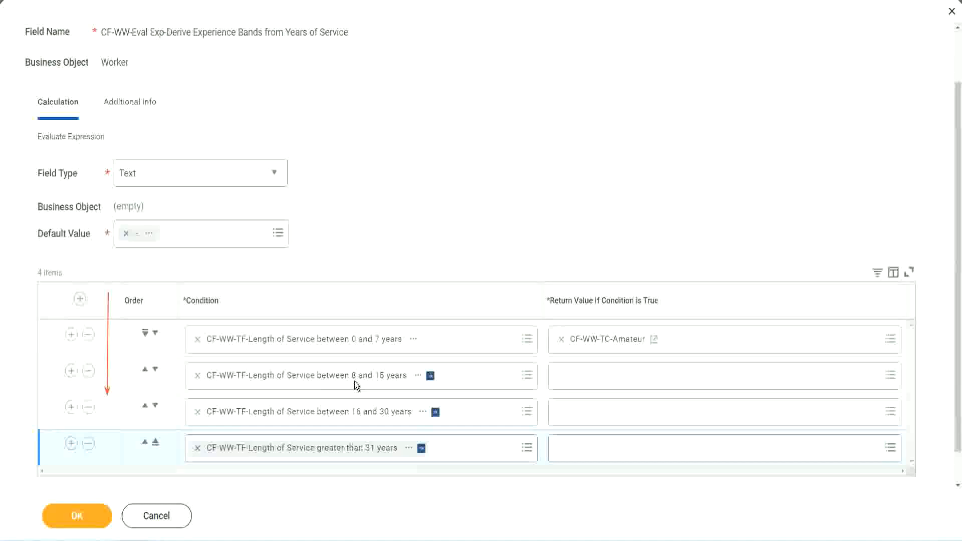
click(145, 371)
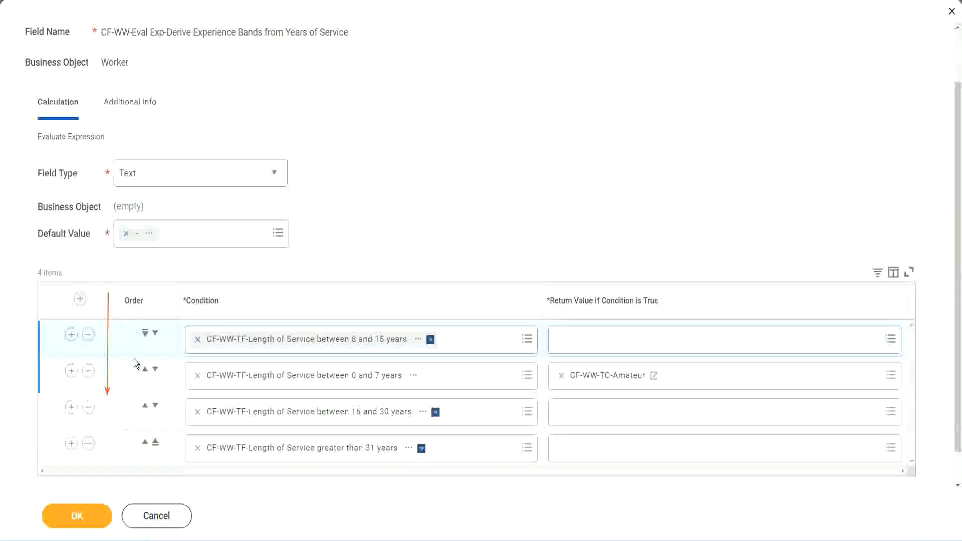
click(155, 334)
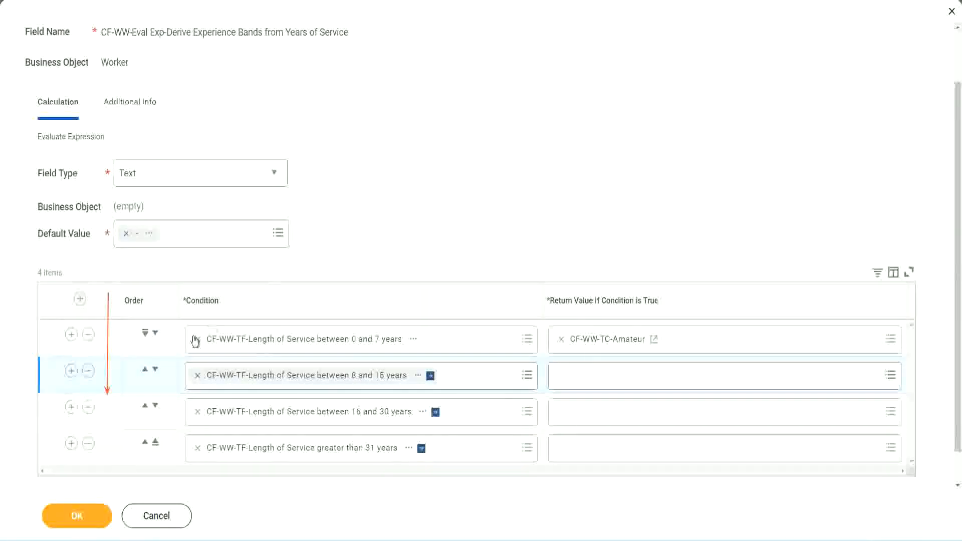
click(146, 371)
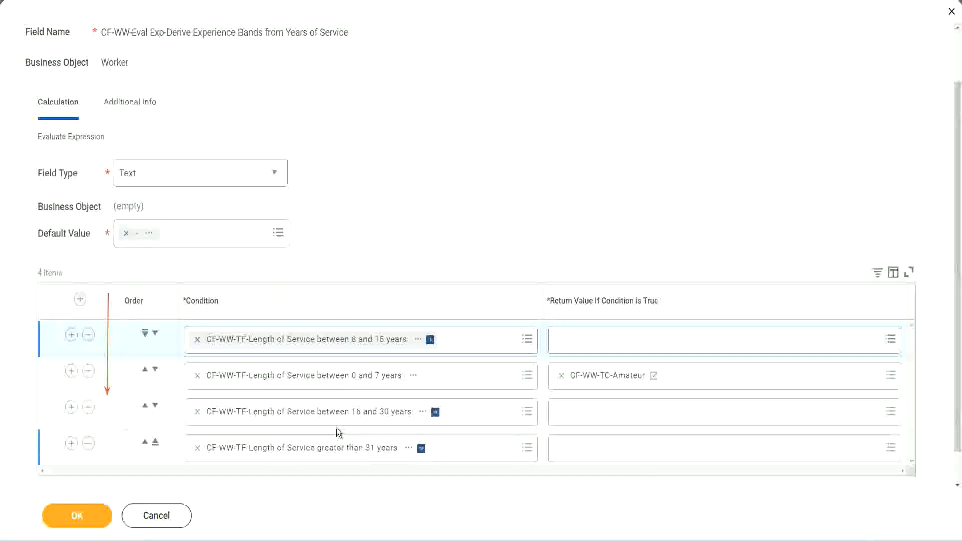
Step: Copy the CF-WW-TC-Amateur field name and move the 8 to 15 years row back down to second place
right_click(609, 383)
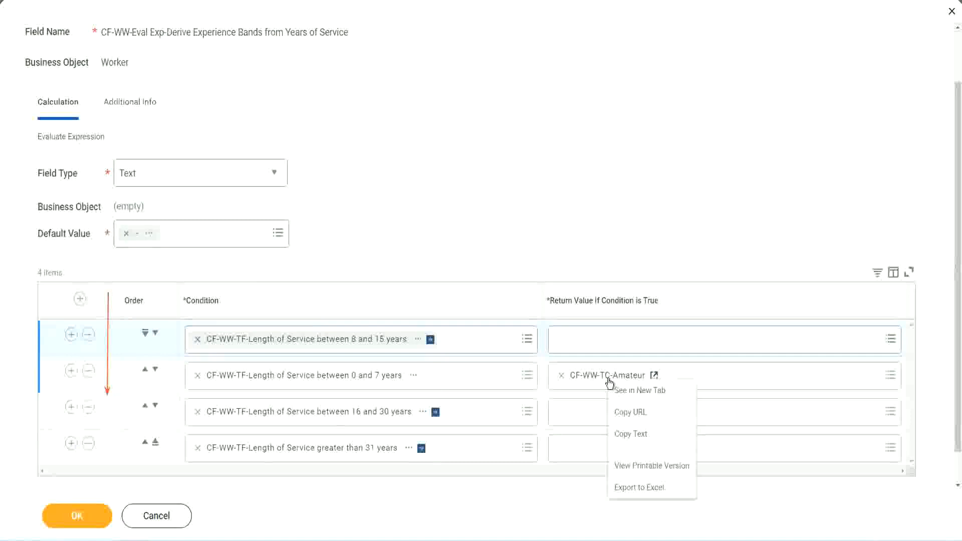
click(632, 435)
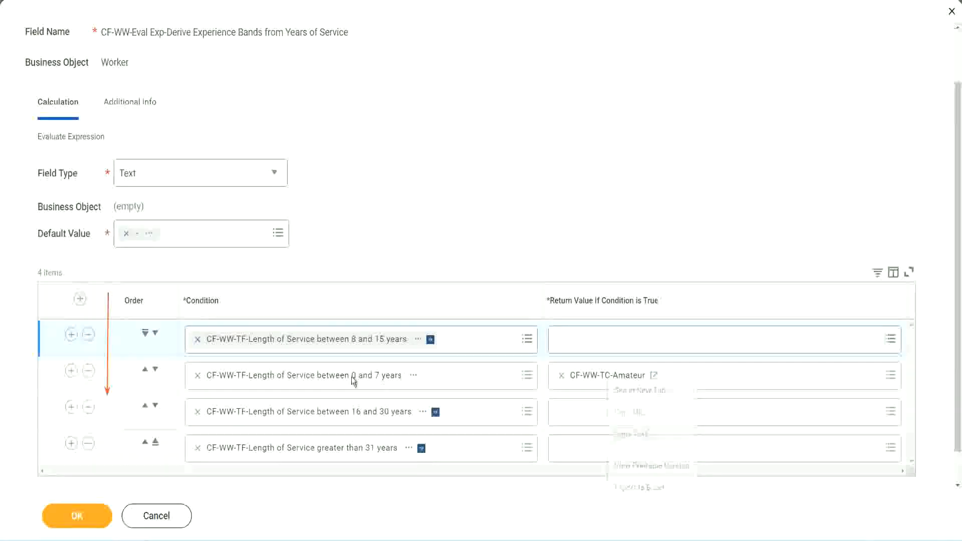
click(155, 333)
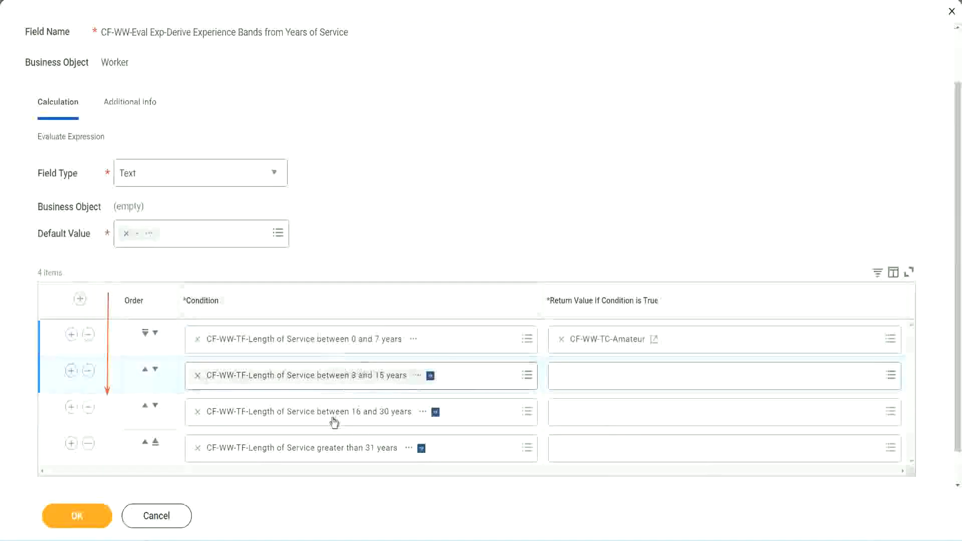
Step: Create the Global Text Constant field CF-WW-TC-Experienced with the text Experienced as the second row's return value
click(557, 371)
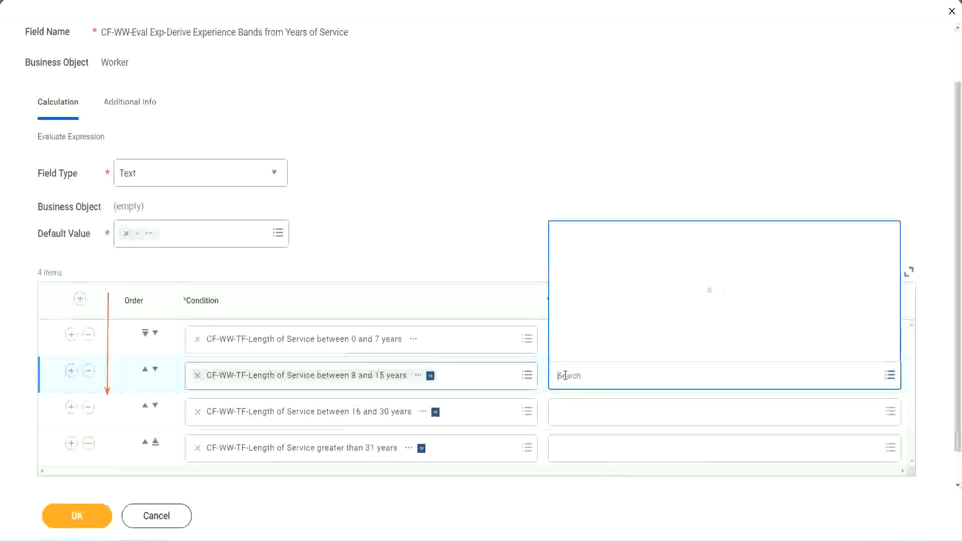
click(597, 357)
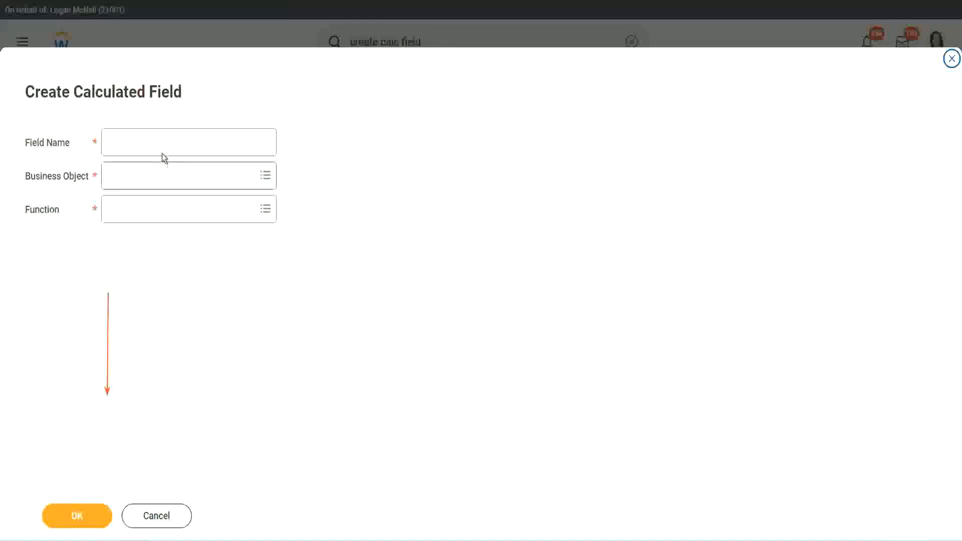
click(153, 142)
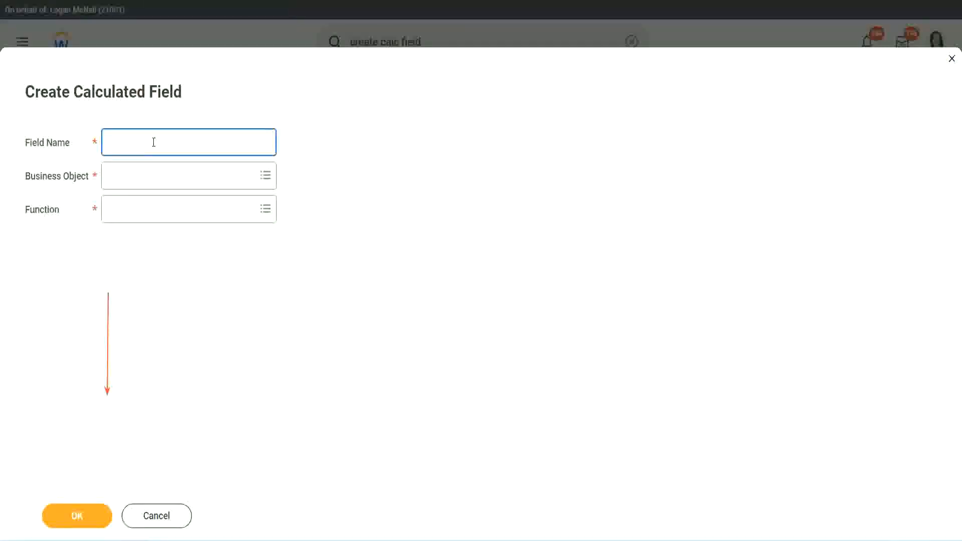
text(CF-WW-TC-Amateur)
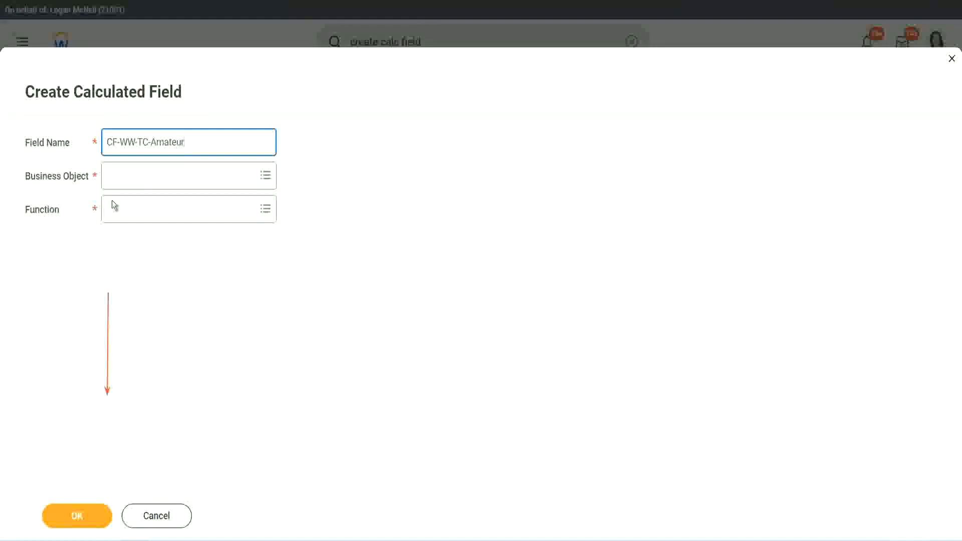
double_click(164, 143)
text(Ex)
text(perienced)
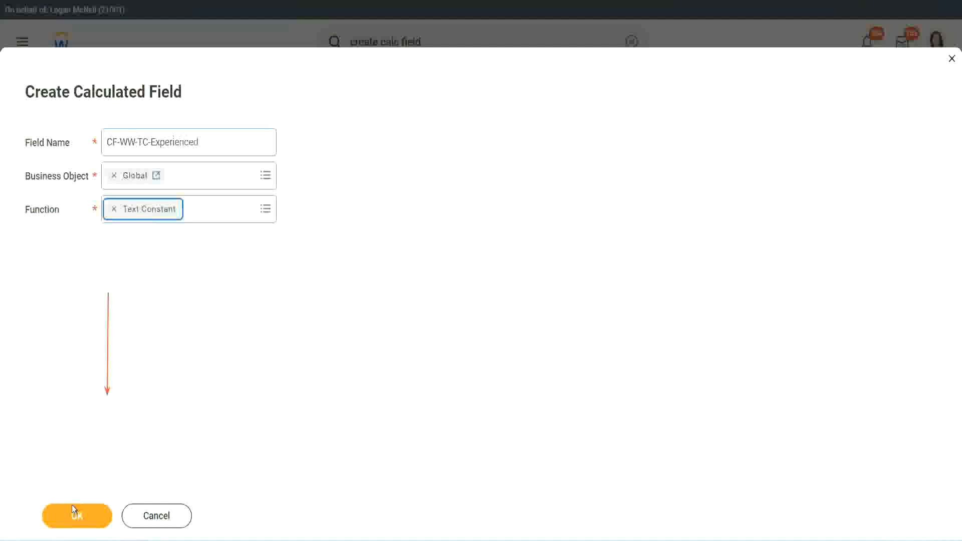
click(75, 511)
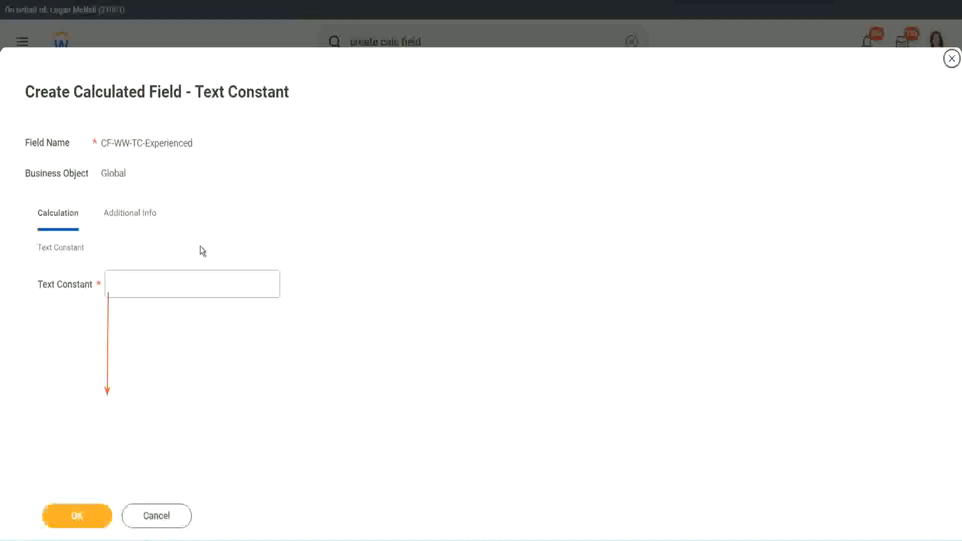
click(146, 285)
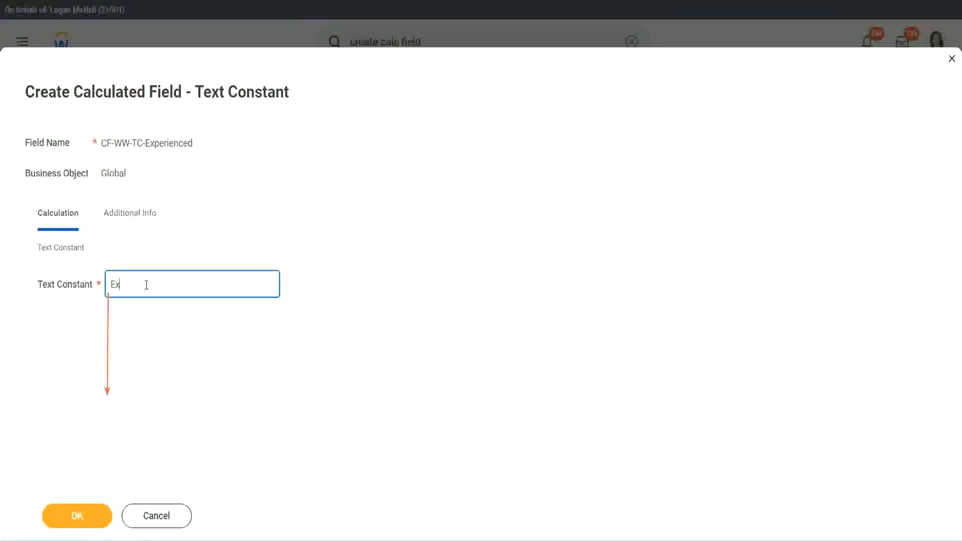
click(79, 514)
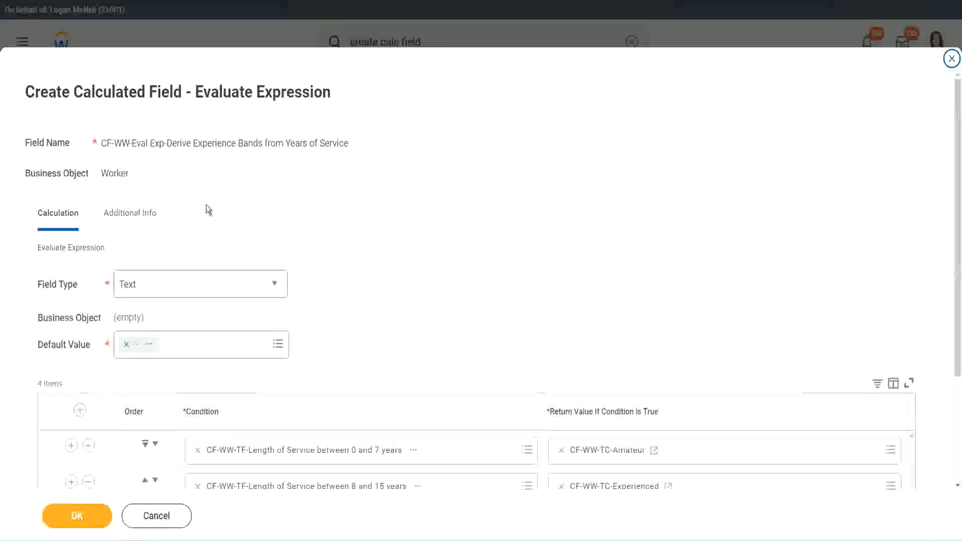
Step: Start a new calculated field for the third row's return value and fill in CF-WW-TC-Amateur as its name
scroll(444, 262, down, 3)
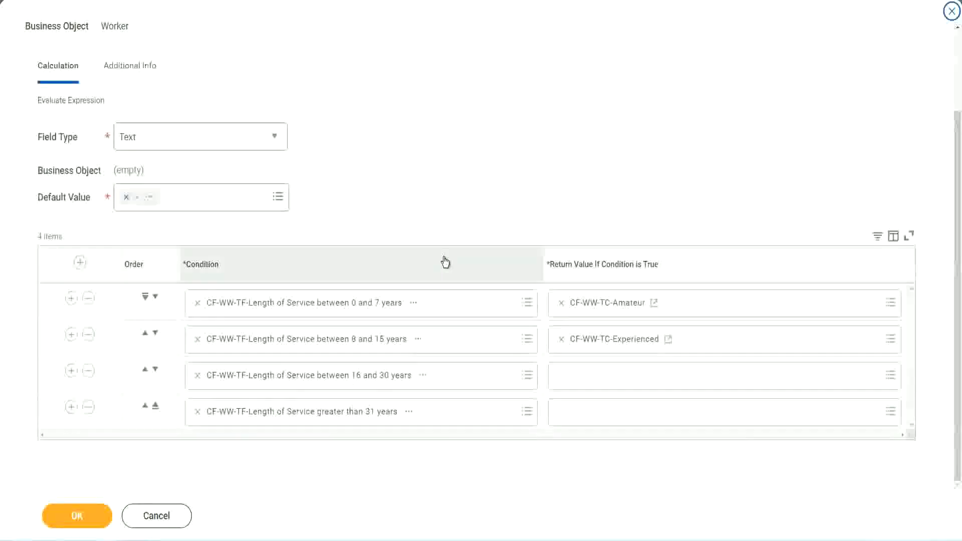
click(599, 381)
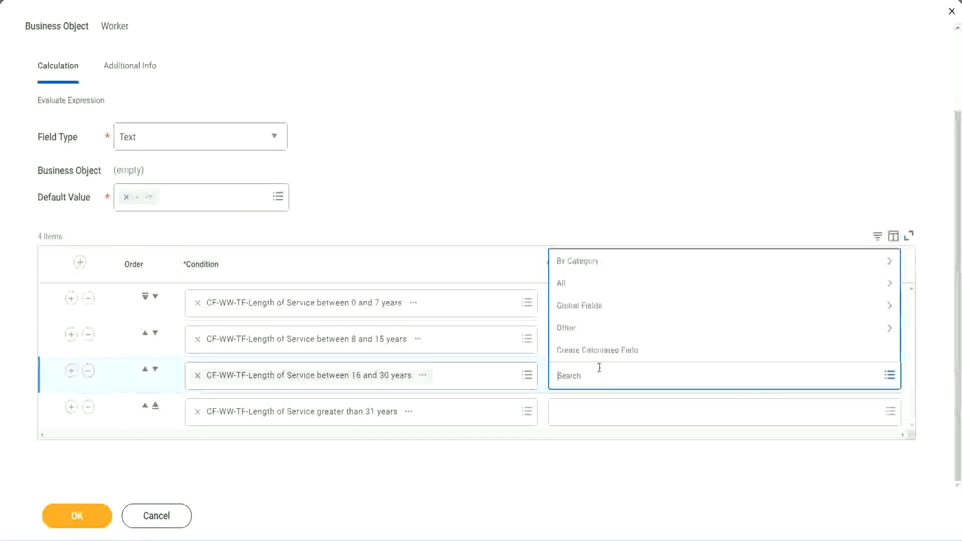
click(576, 349)
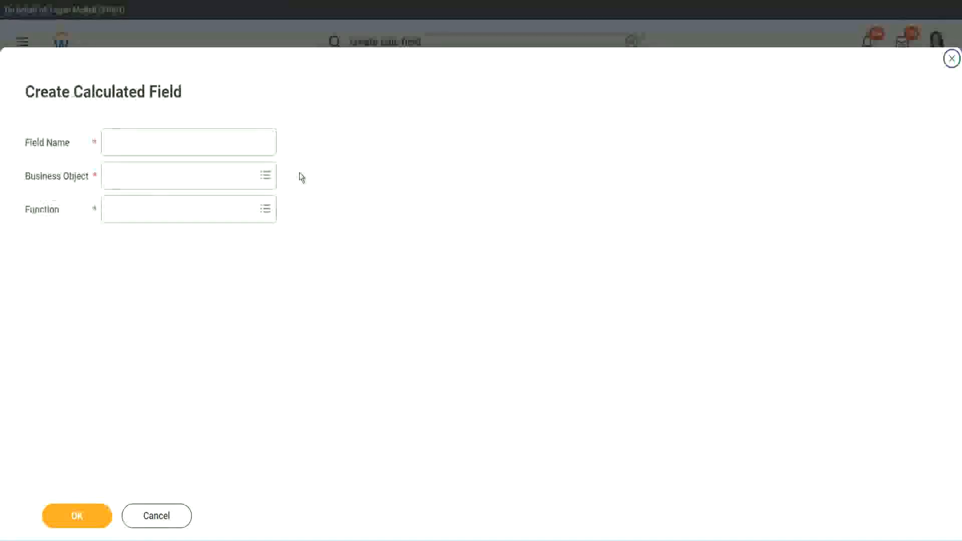
click(204, 142)
text(CF-WW-TC-Amateur)
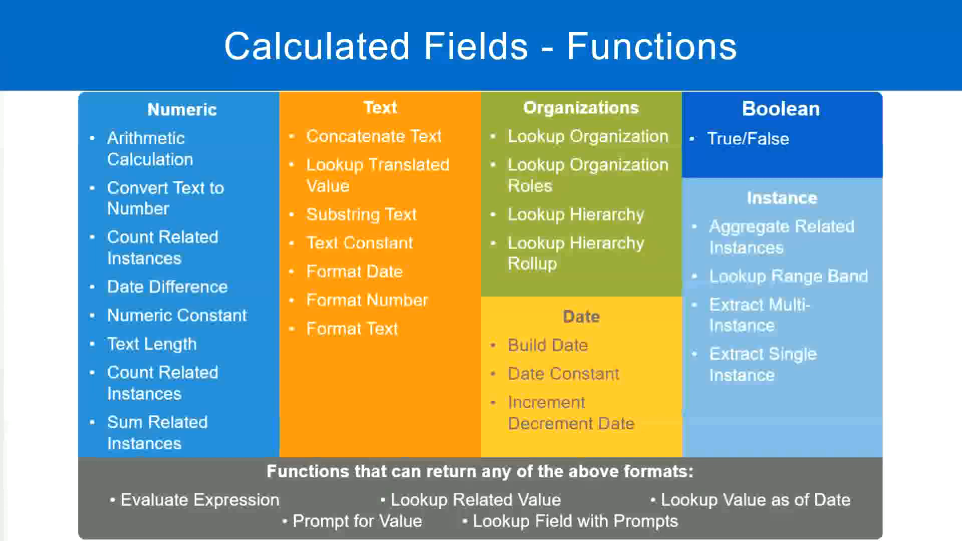
key(alt+Tab)
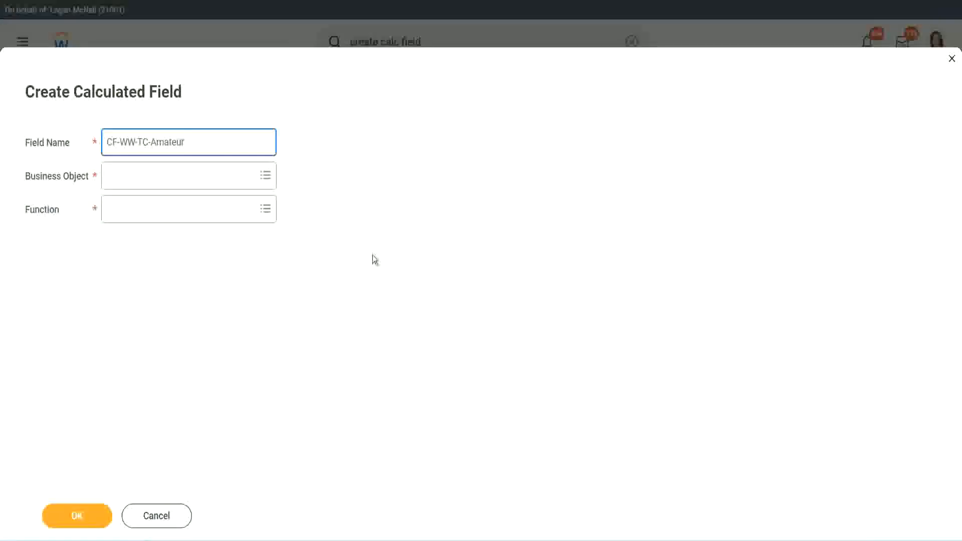
Step: Set the new field's business object to Global and change its name to CF-WW-TC-Senior
click(110, 176)
text(global)
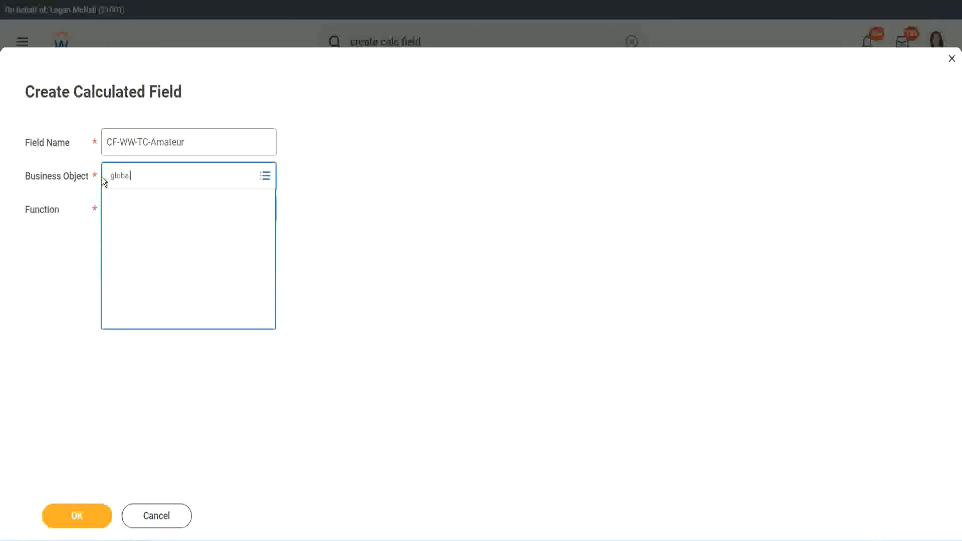
key(Return)
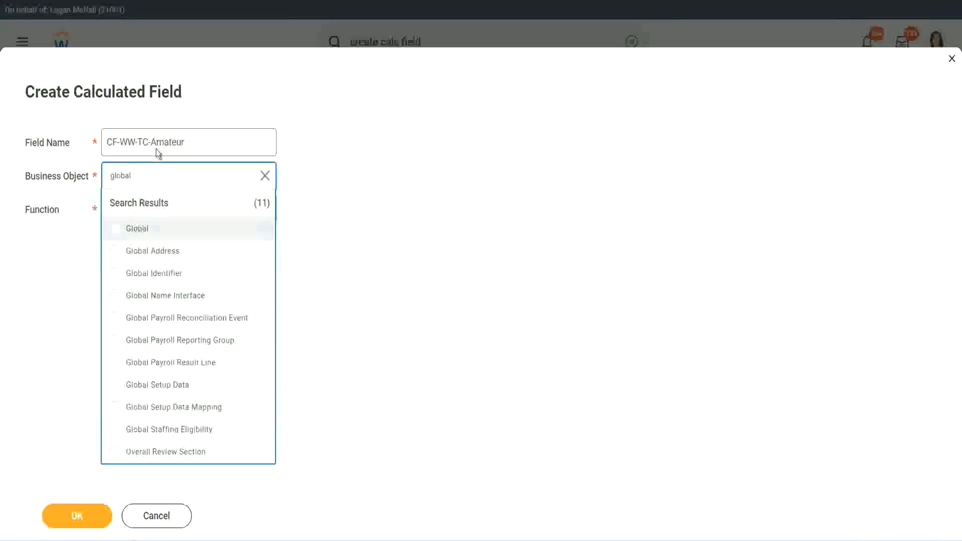
click(156, 149)
double_click(156, 145)
text(S)
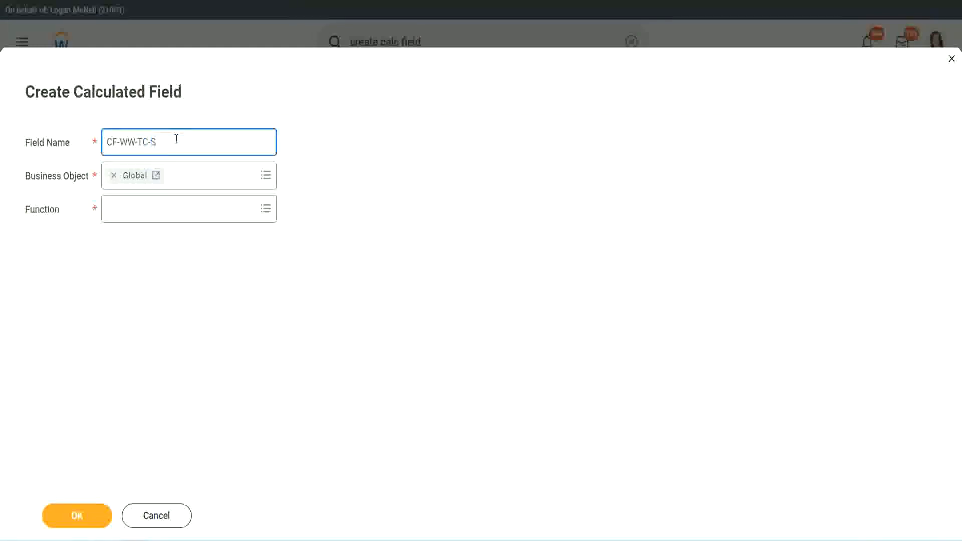
text(enior)
Step: Give CF-WW-TC-Senior the Text Constant function with the text Senior and save it as the third row's return value
click(153, 219)
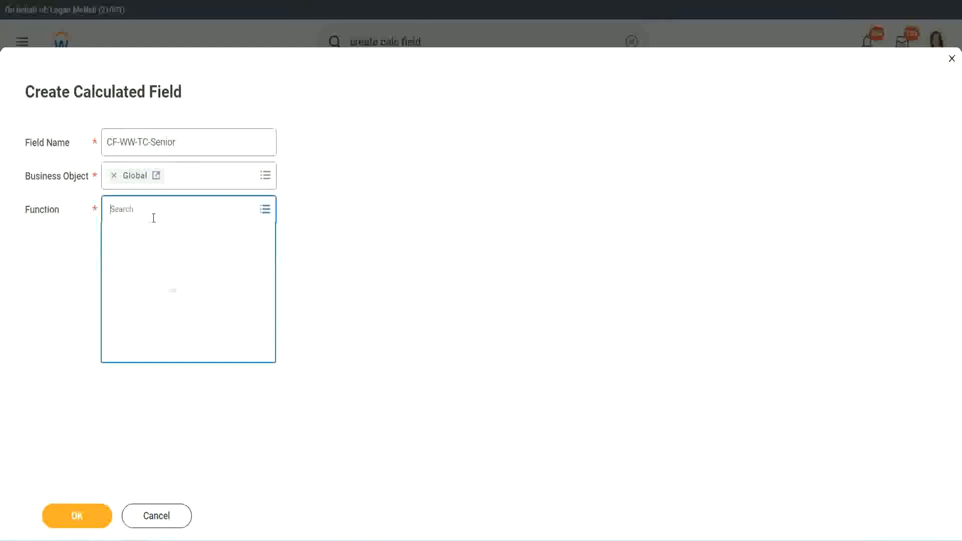
text(tc)
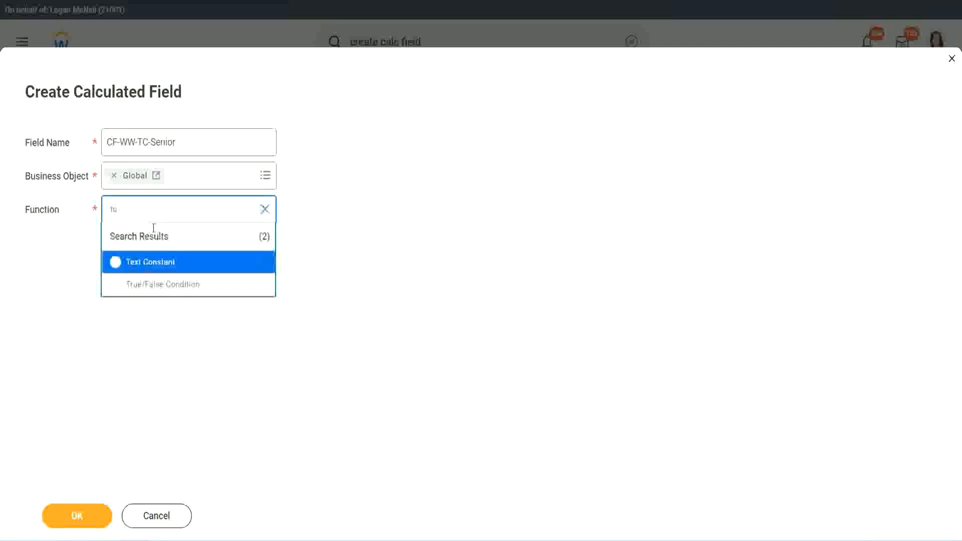
click(149, 261)
click(84, 519)
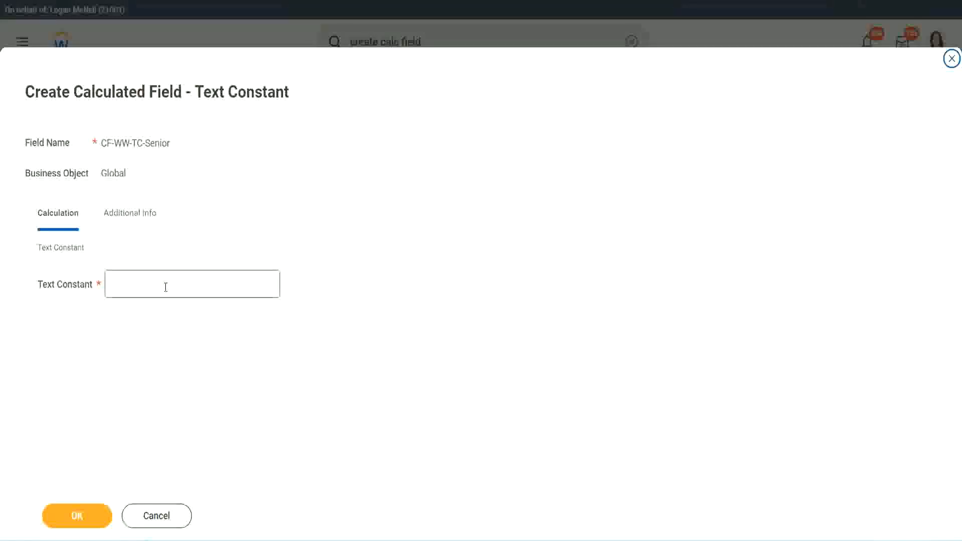
click(162, 281)
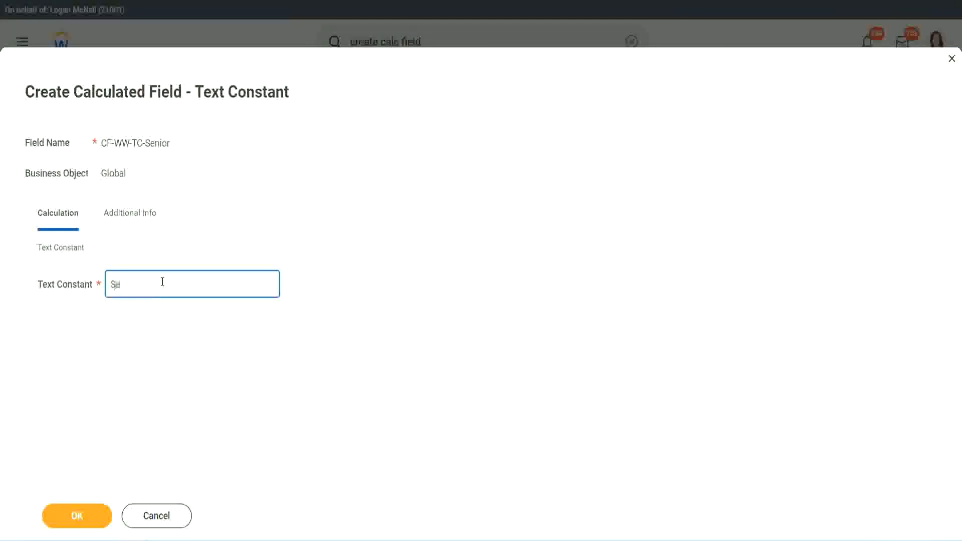
click(95, 509)
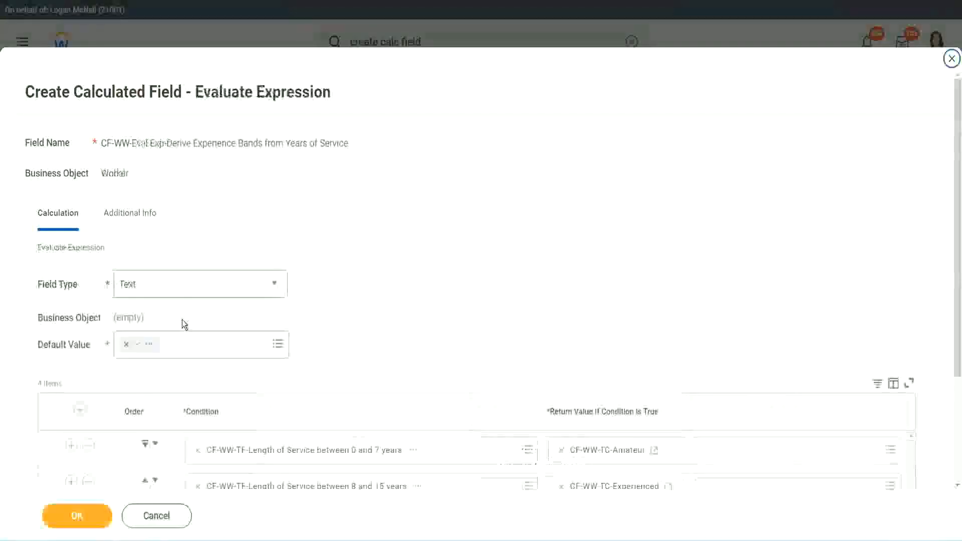
Step: Start a new calculated field for the fourth row's return value and name it CF-WW-TC-Legend
scroll(696, 360, down, 2)
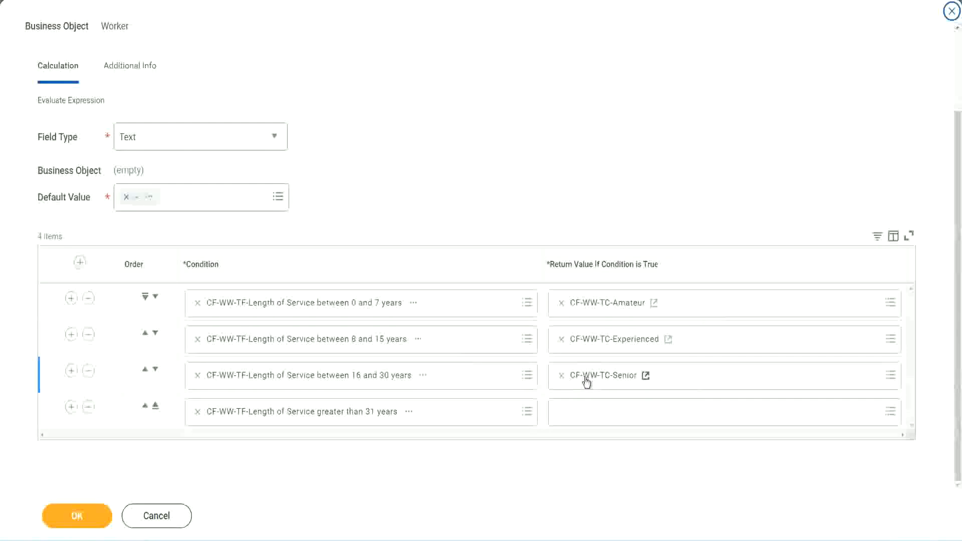
right_click(585, 378)
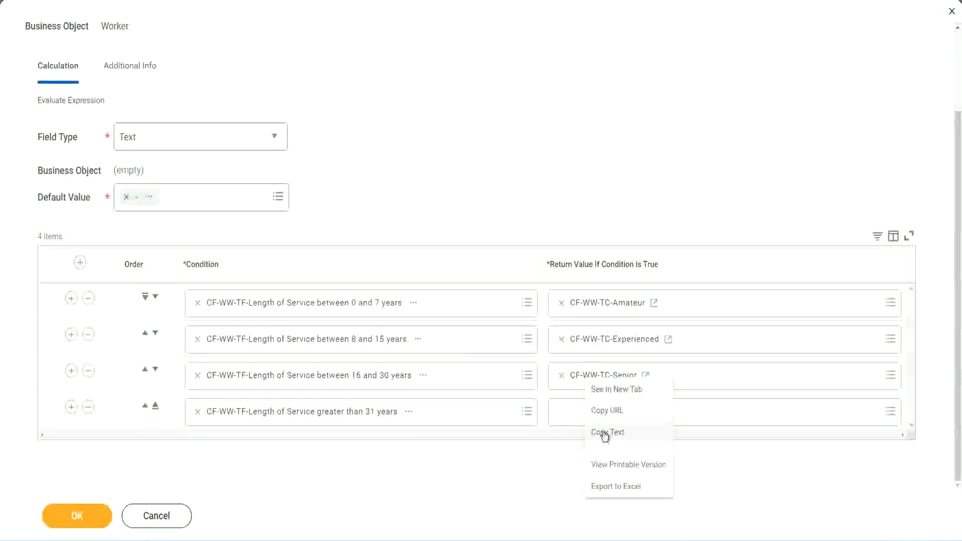
click(580, 428)
click(584, 413)
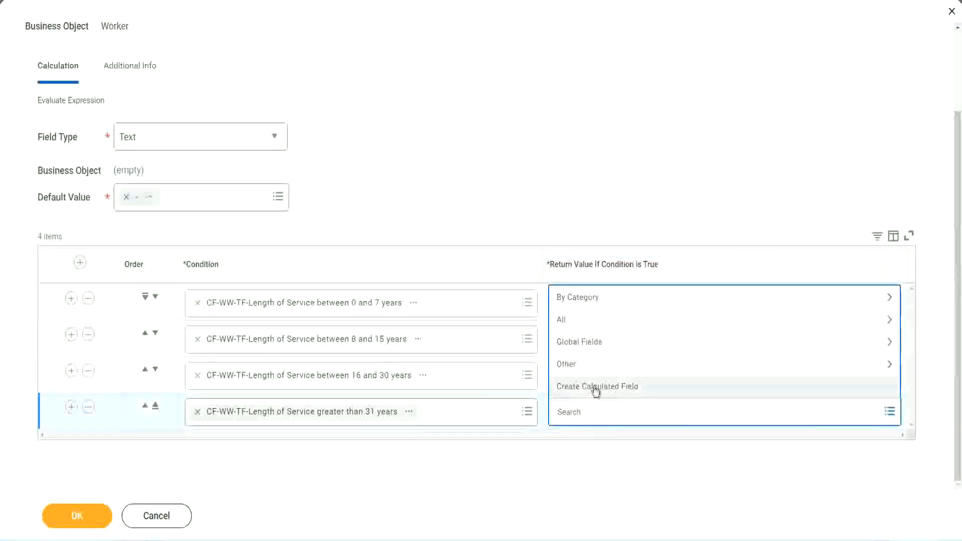
click(594, 388)
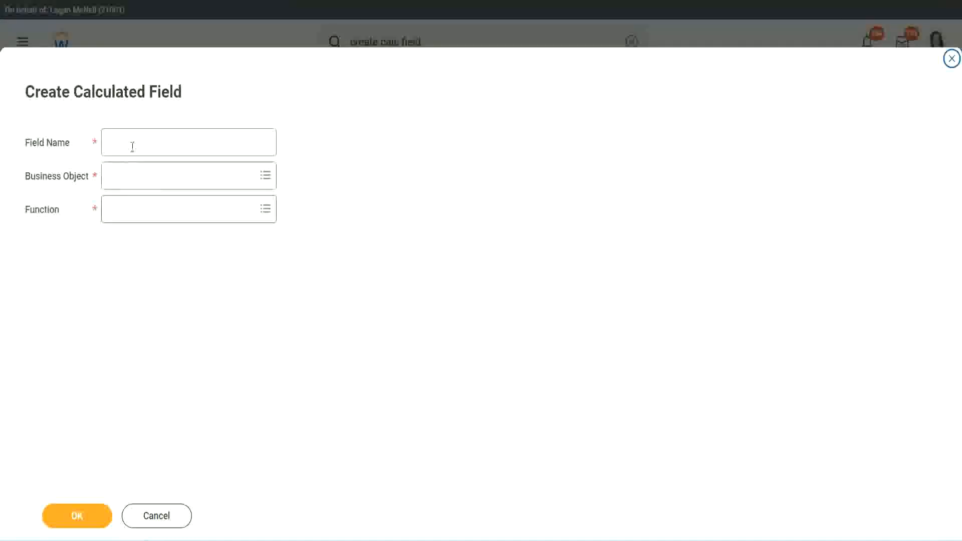
click(133, 146)
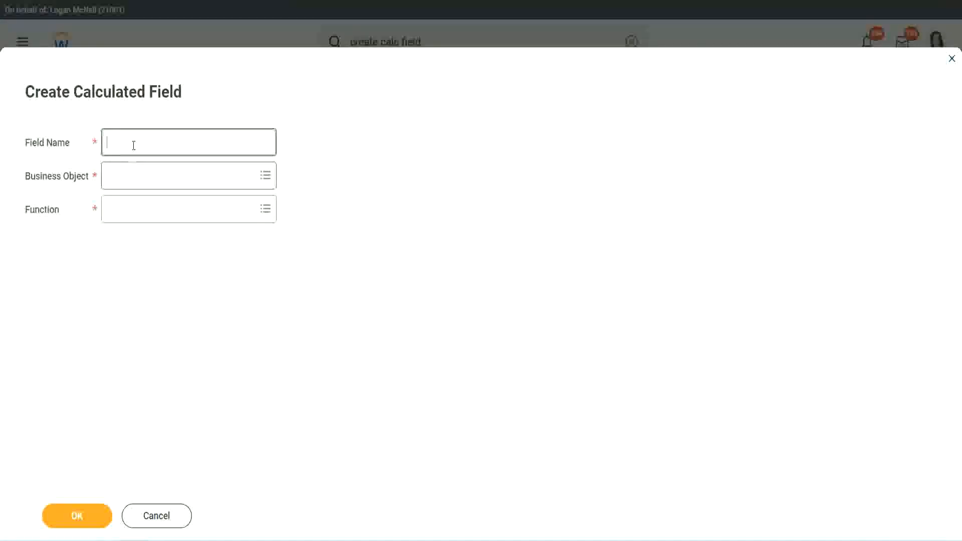
text(CF-WW-TC-Senior)
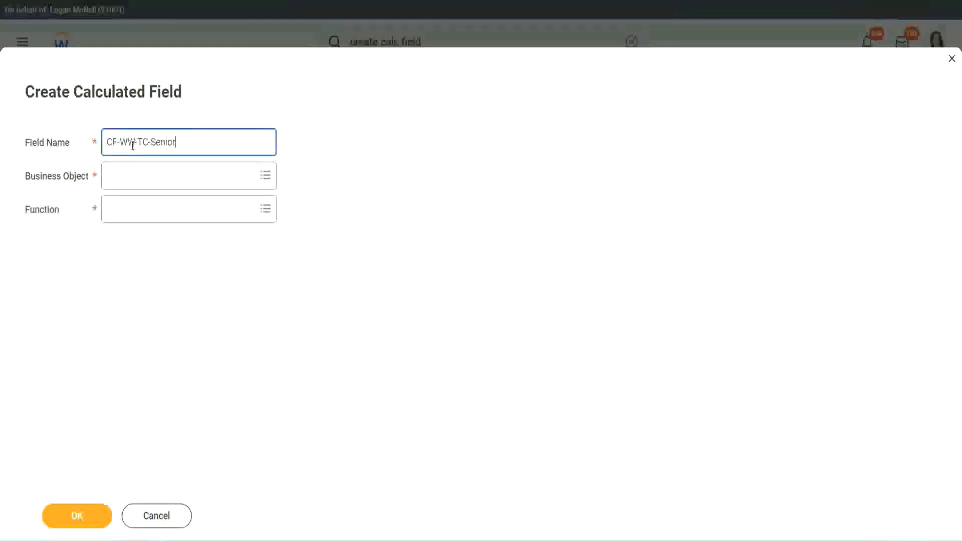
double_click(165, 143)
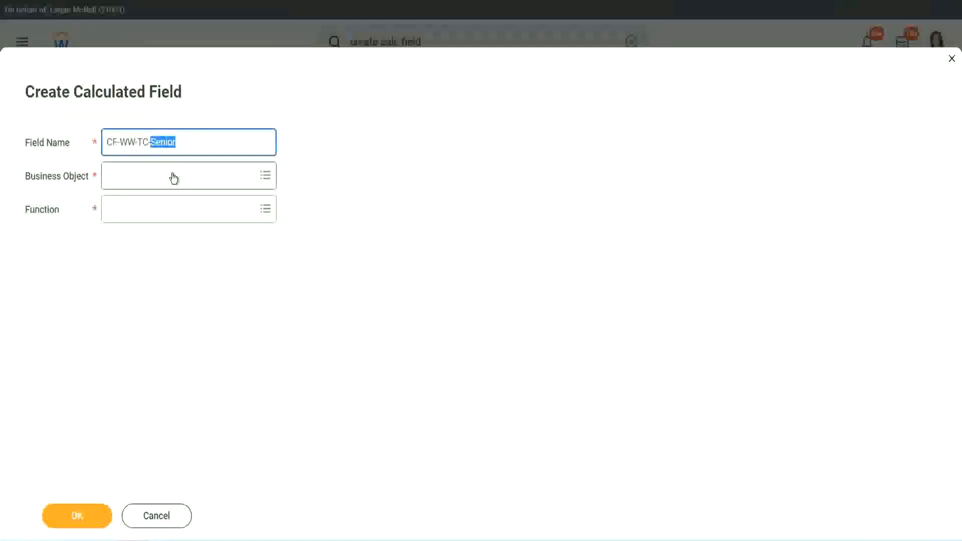
text(Legend)
Step: Set the business object of CF-WW-TC-Legend to Global
click(135, 181)
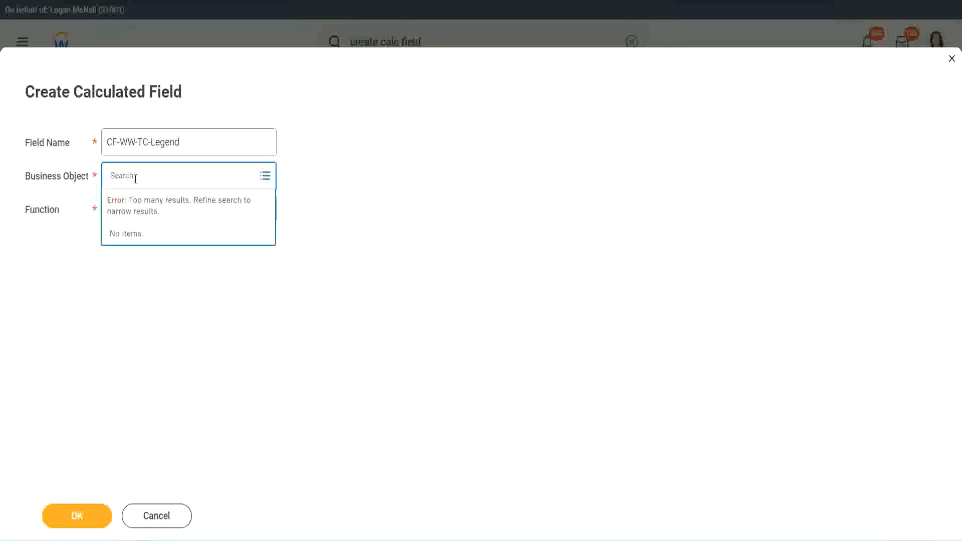
text(Global)
key(Return)
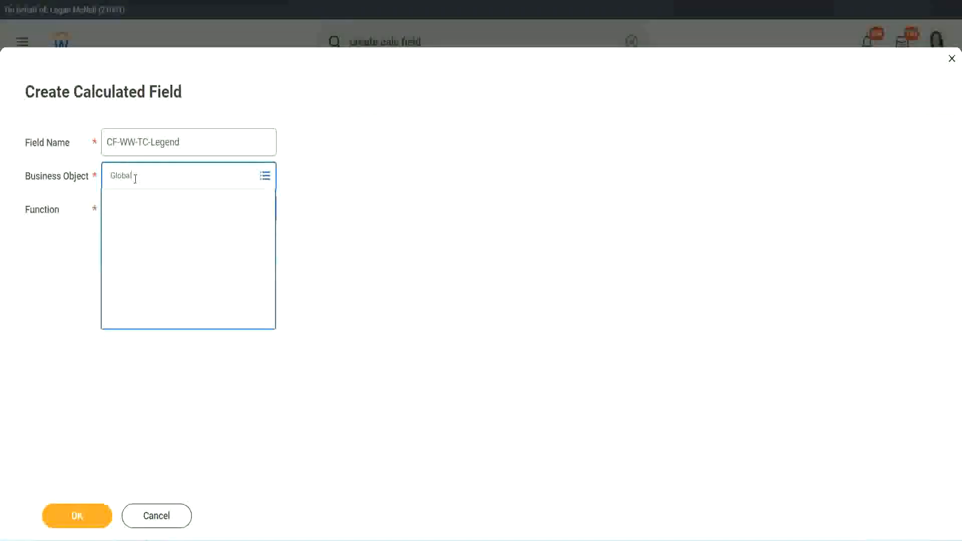
click(143, 230)
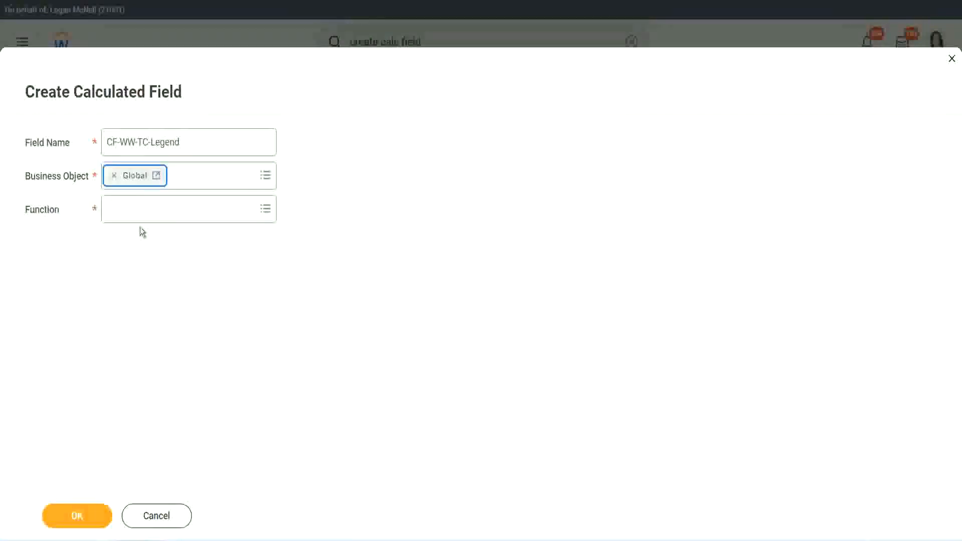
Step: Give CF-WW-TC-Legend the Text Constant function with the text Legend and save it as the fourth row's return value
click(139, 212)
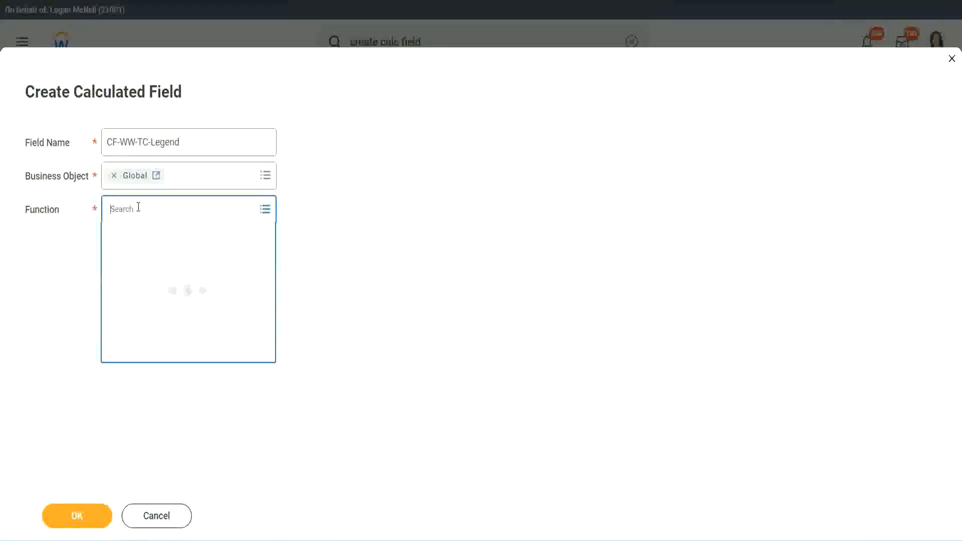
text(td)
key(Return)
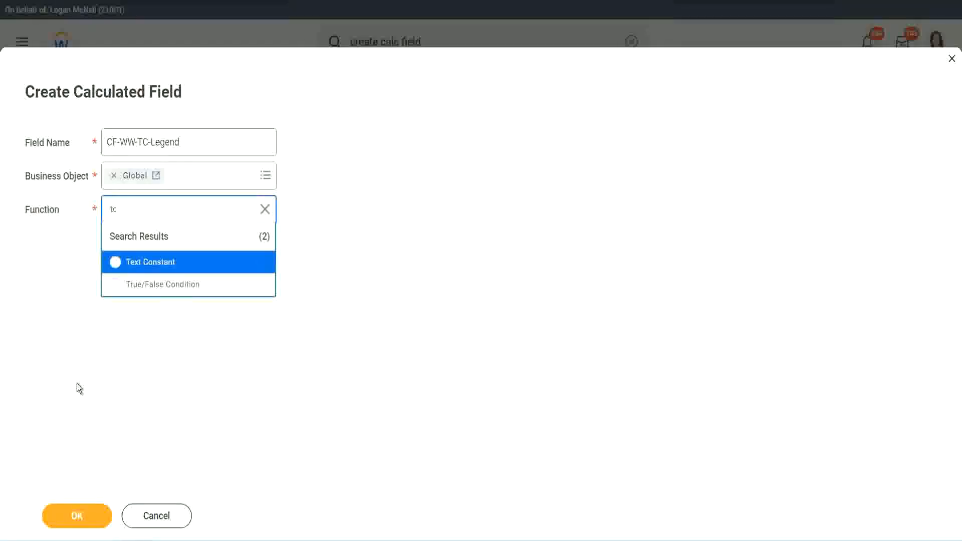
click(122, 265)
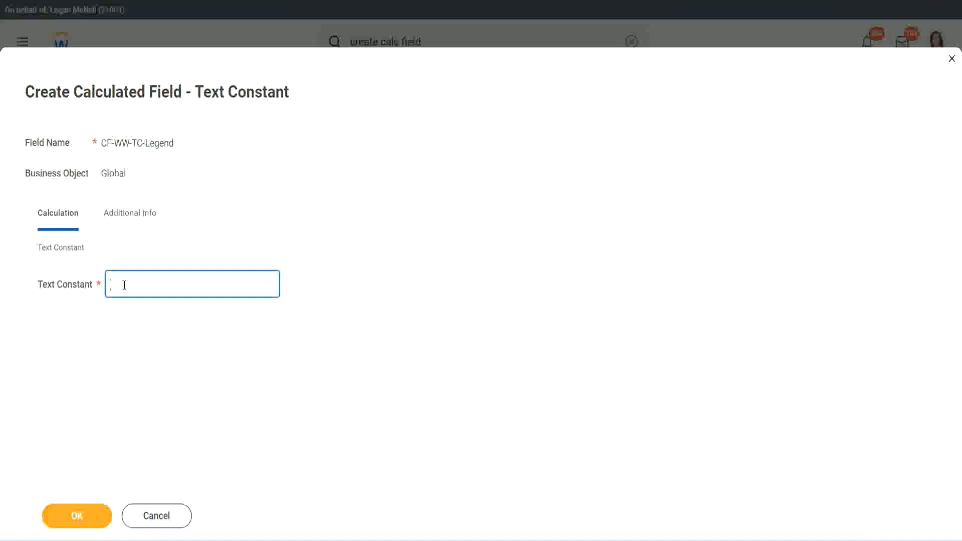
text(Legend)
click(80, 517)
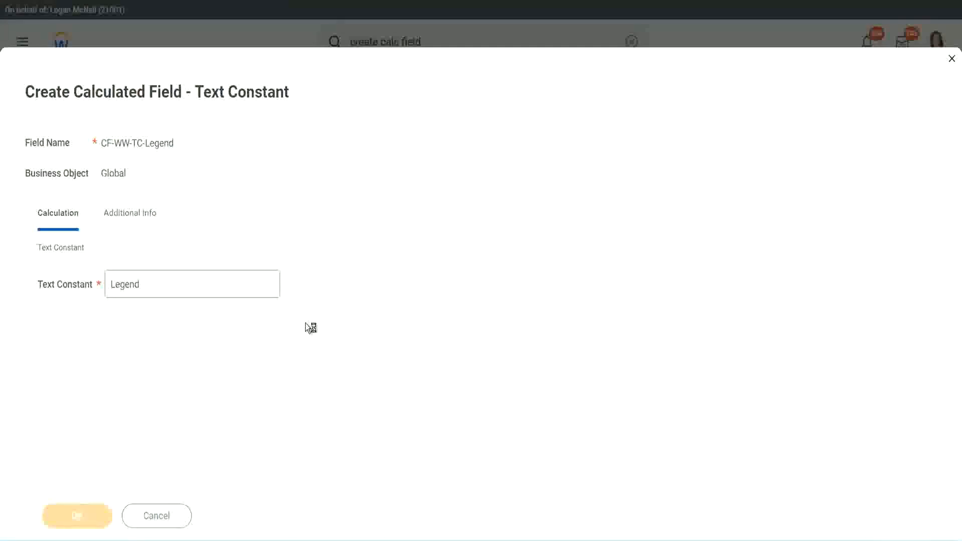
Step: Save the Evaluate Expression field CF-WW-Eval Exp-Derive Experience Bands from Years of Service
scroll(510, 270, down, 3)
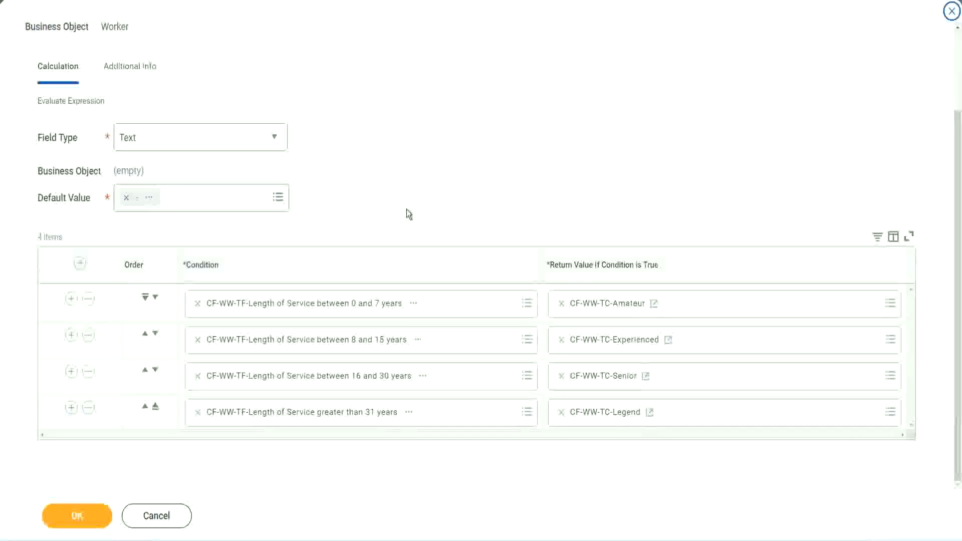
scroll(407, 201, up, 1)
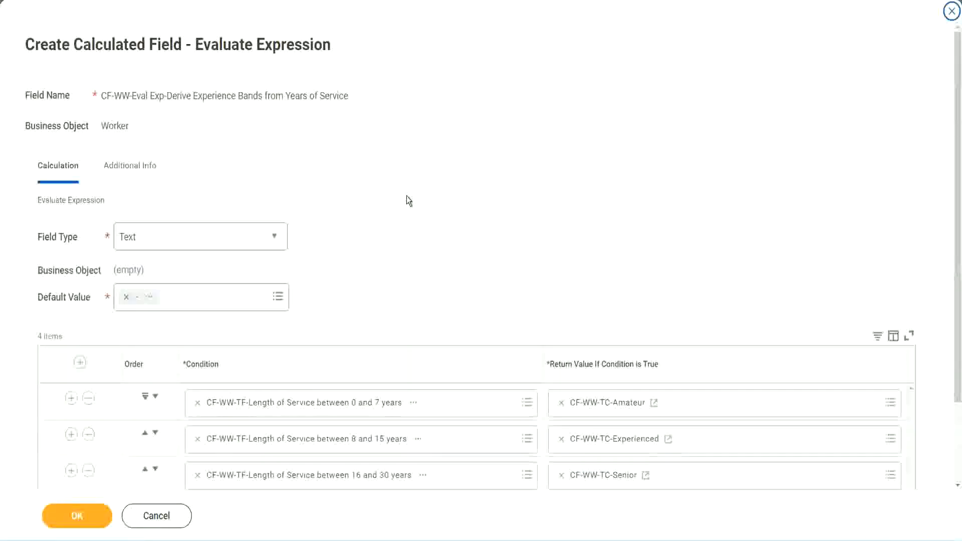
scroll(407, 200, down, 2)
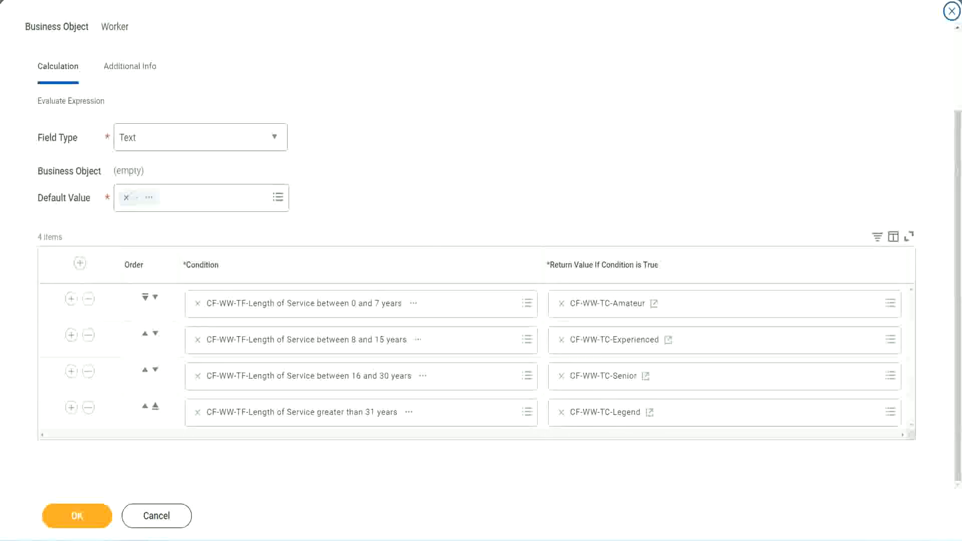
drag(617, 140, 624, 242)
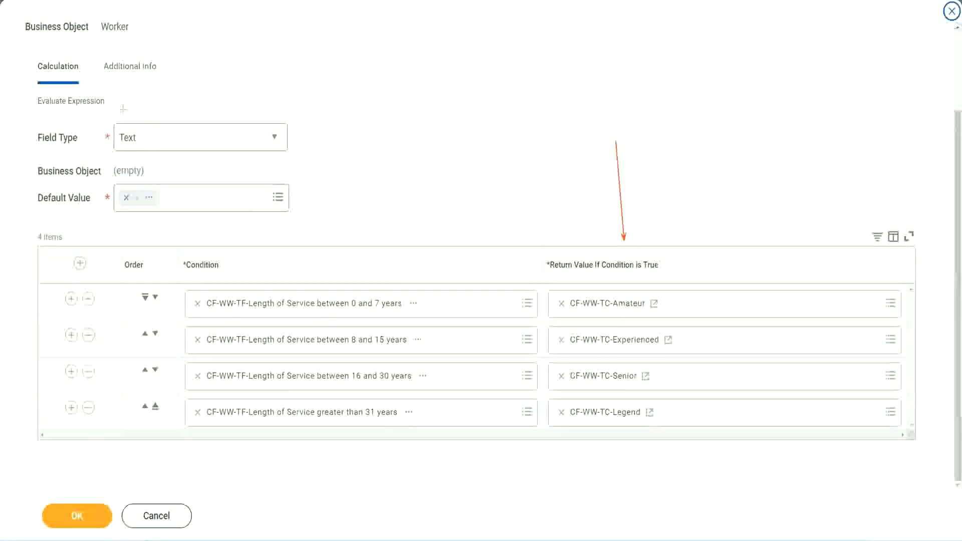
drag(119, 86, 123, 120)
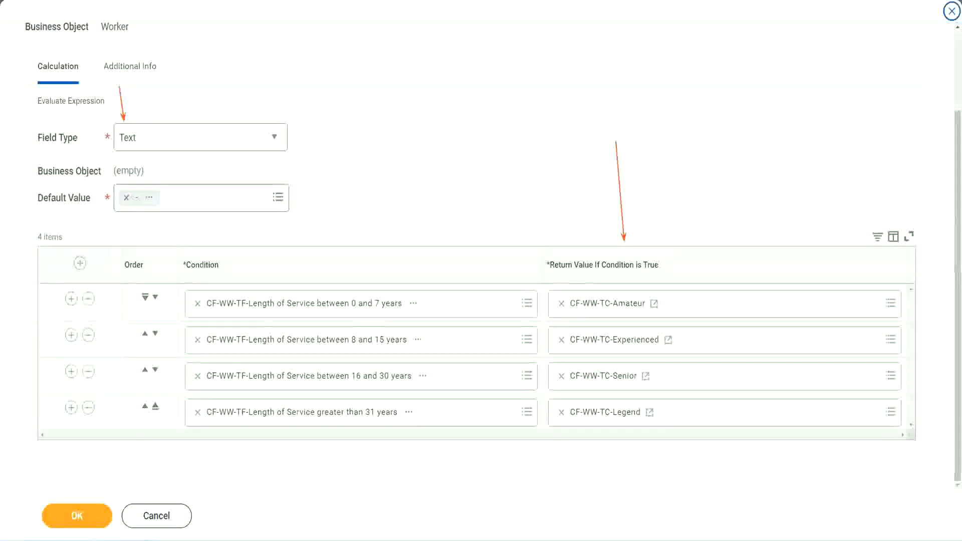
click(80, 515)
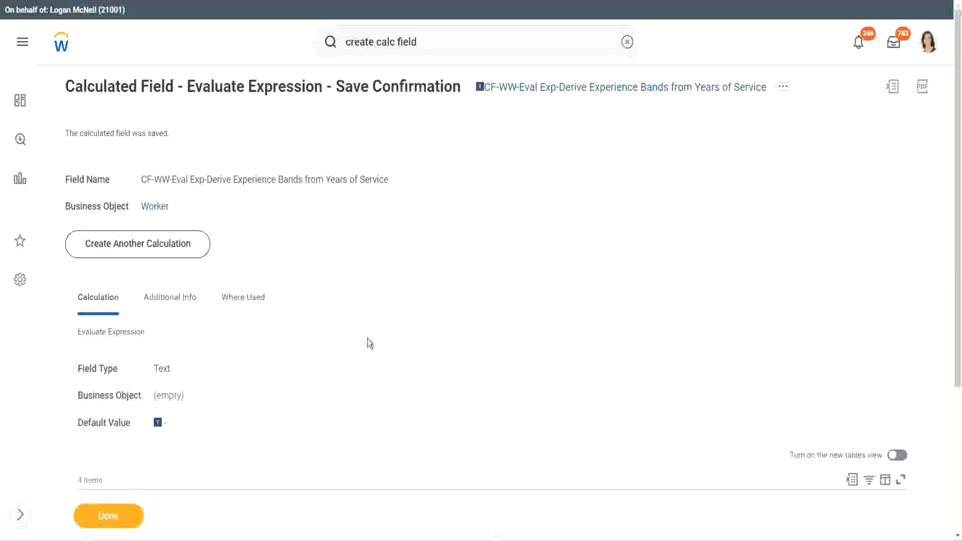
Step: Look over the saved condition rows and copy the name of the Evaluate Expression calculated field
scroll(368, 338, down, 4)
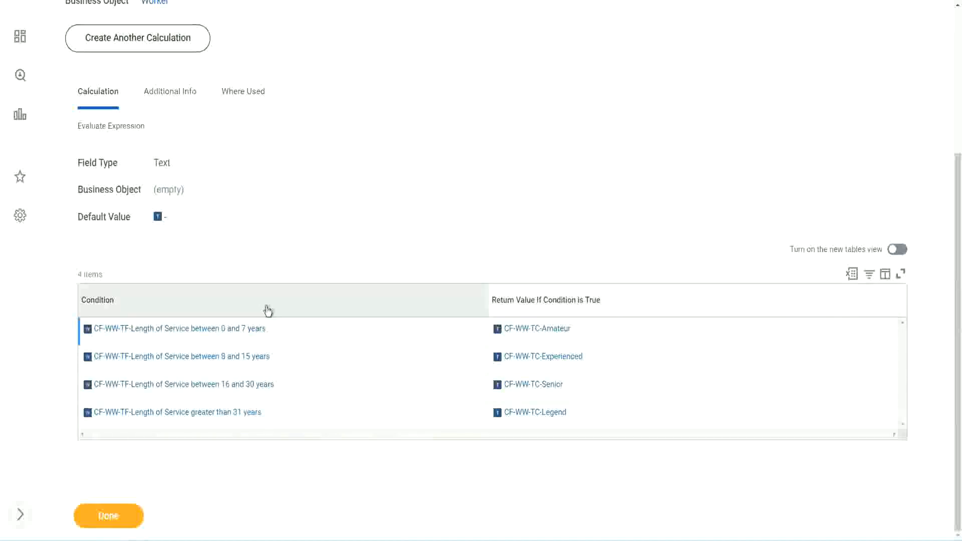
scroll(323, 203, up, 4)
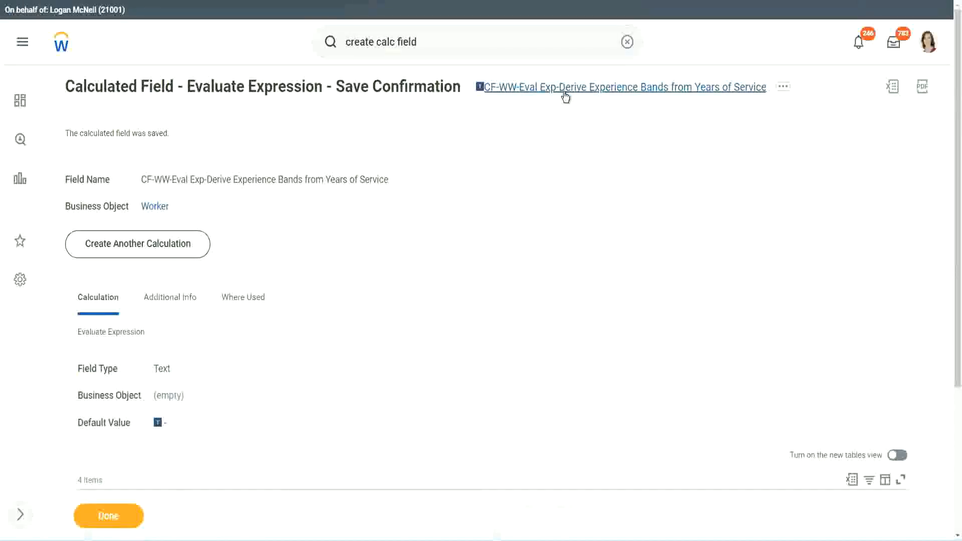
click(593, 154)
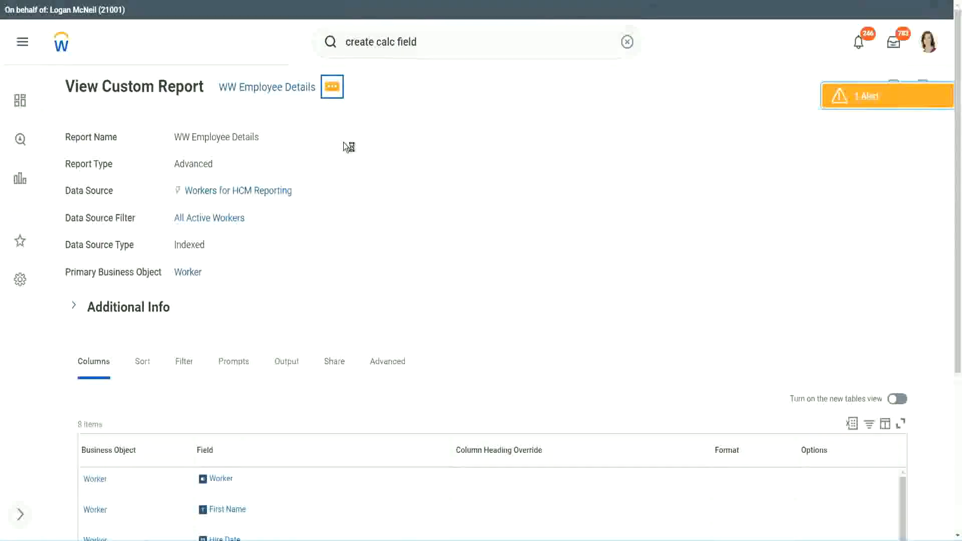
Step: Edit the WW Employee Details report and add a Worker column with the field CF-WW-Eval Exp-Derive Experience Bands from Years of Service
mouse_move(392, 140)
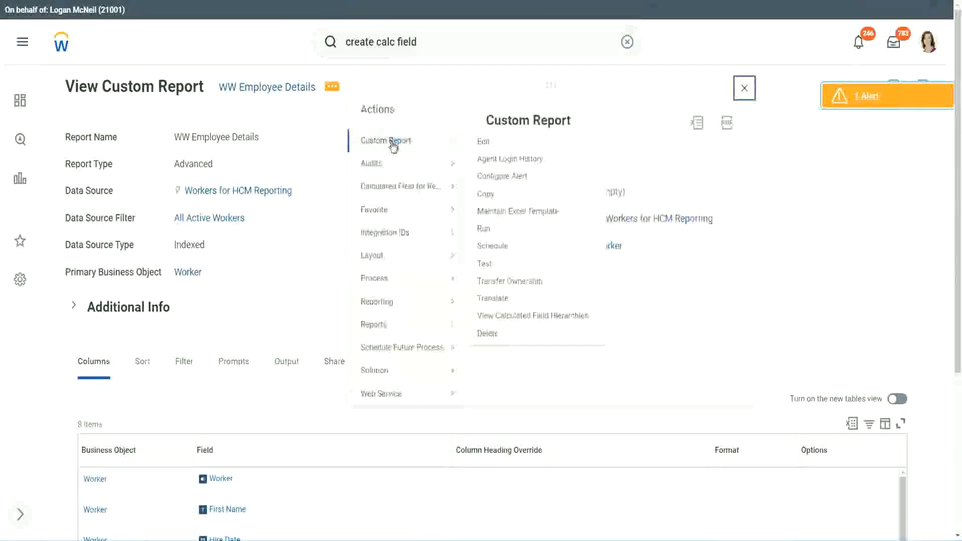
click(489, 143)
scroll(350, 217, down, 4)
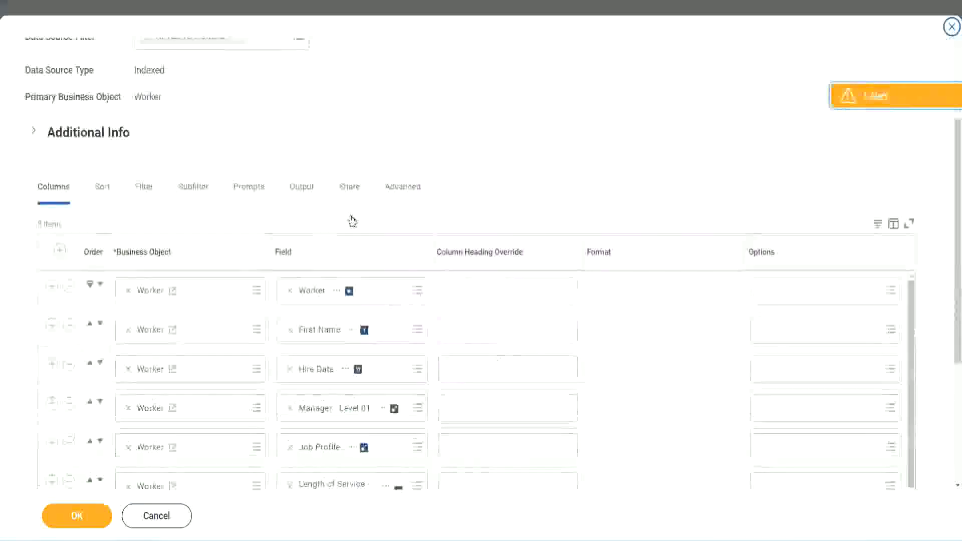
scroll(311, 250, down, 2)
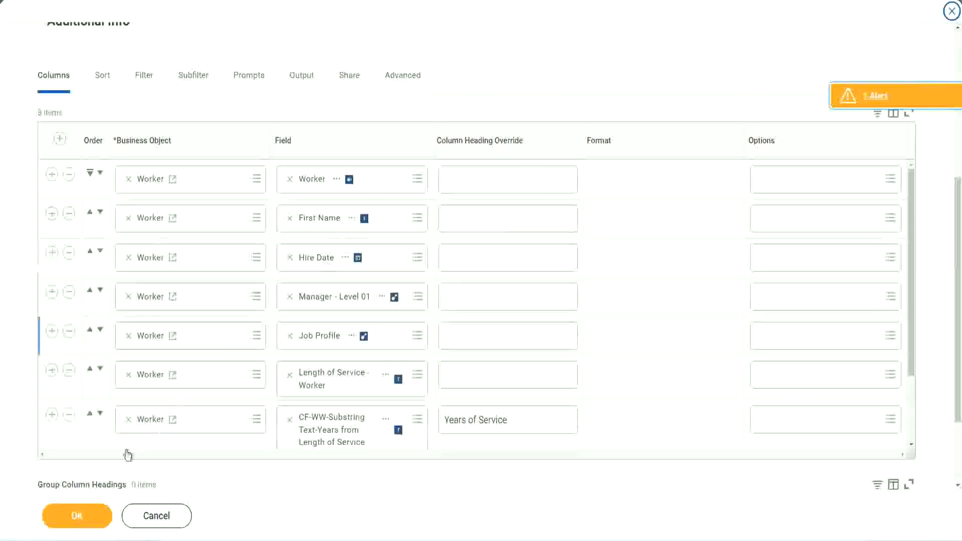
click(52, 415)
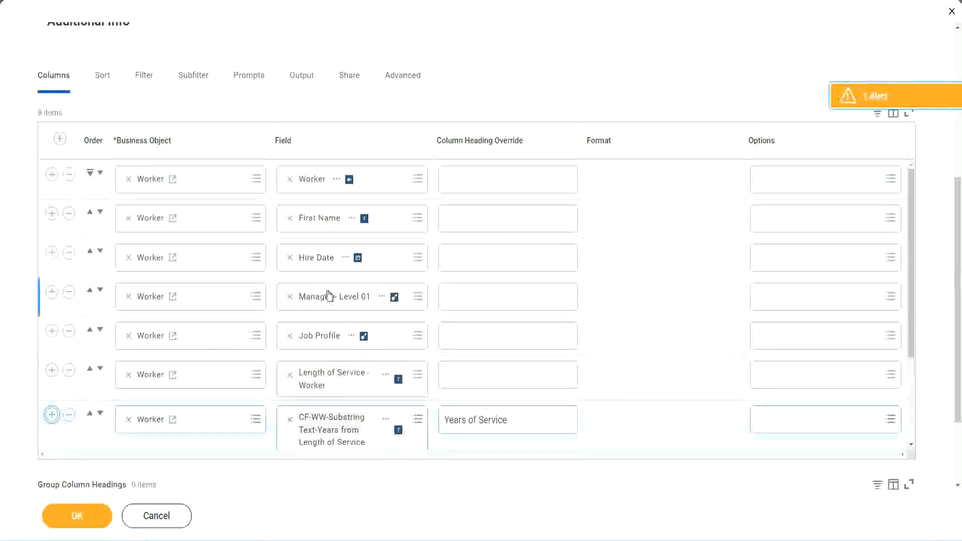
scroll(504, 326, down, 2)
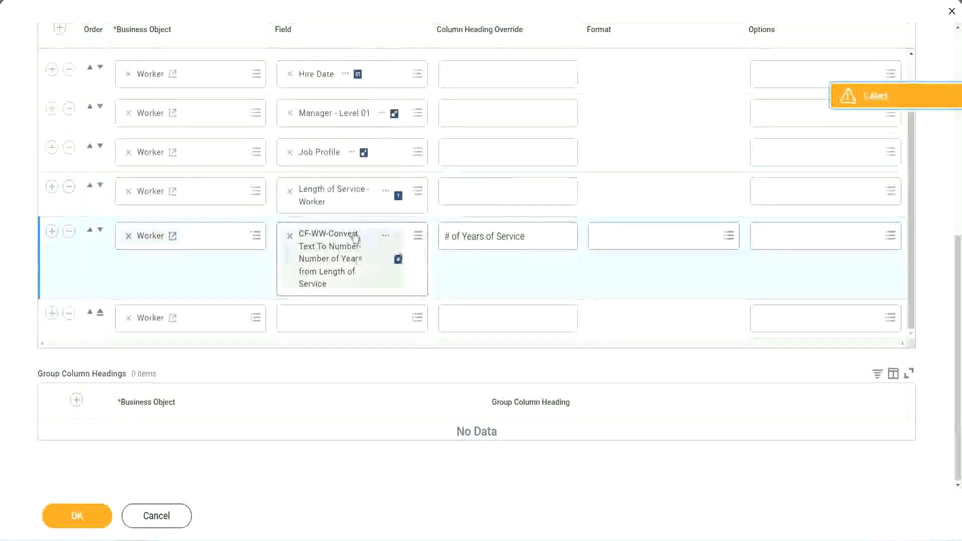
click(315, 317)
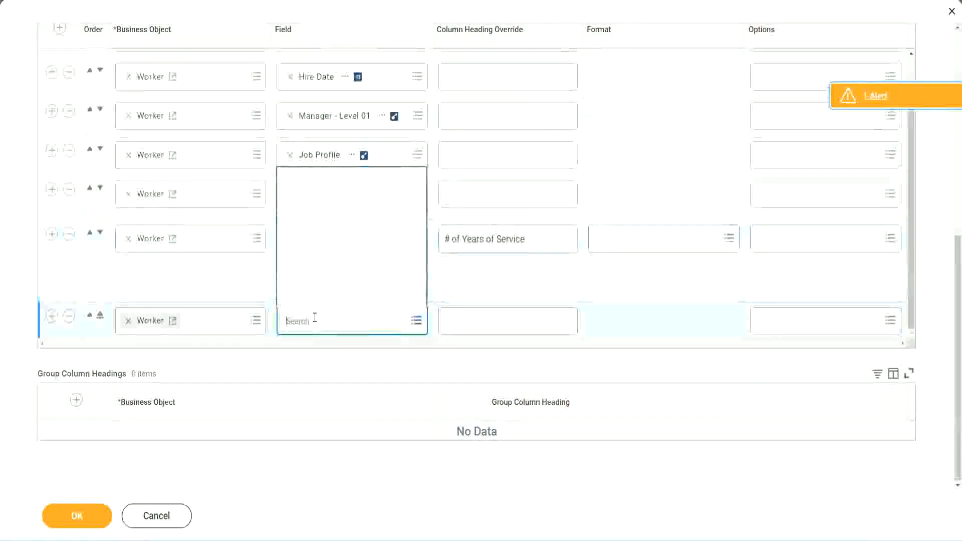
key(ctrl+v)
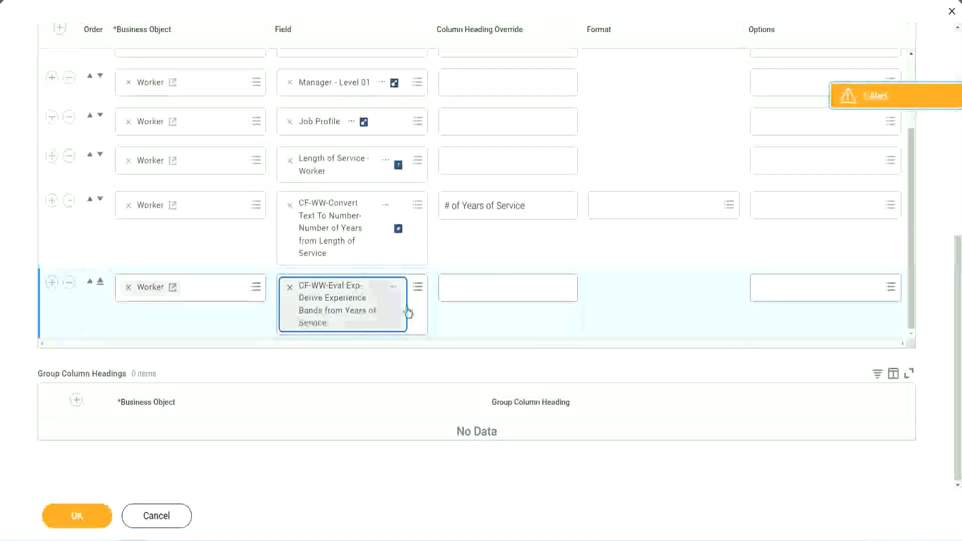
Step: Set the new column's heading override to Experience Bands and save the report
click(490, 289)
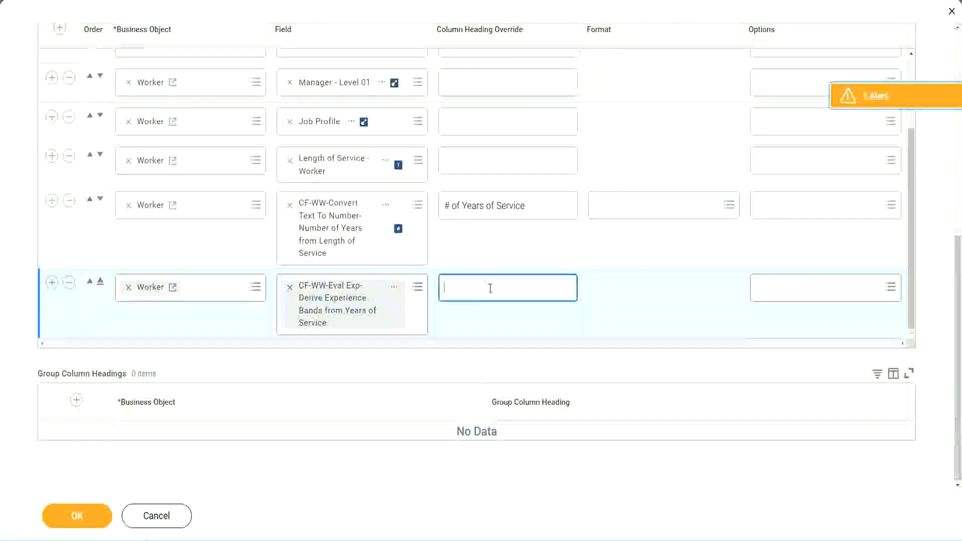
text(E)
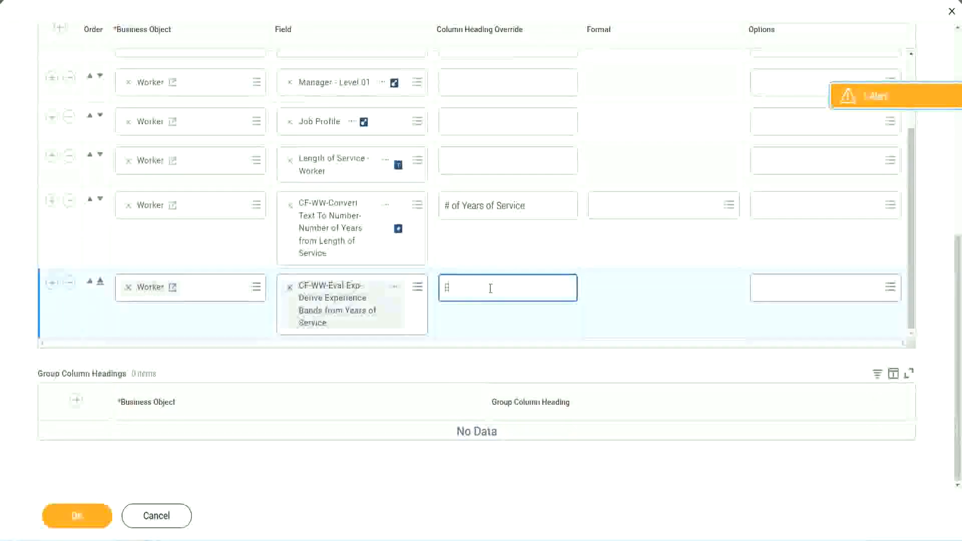
text(xperience Bands)
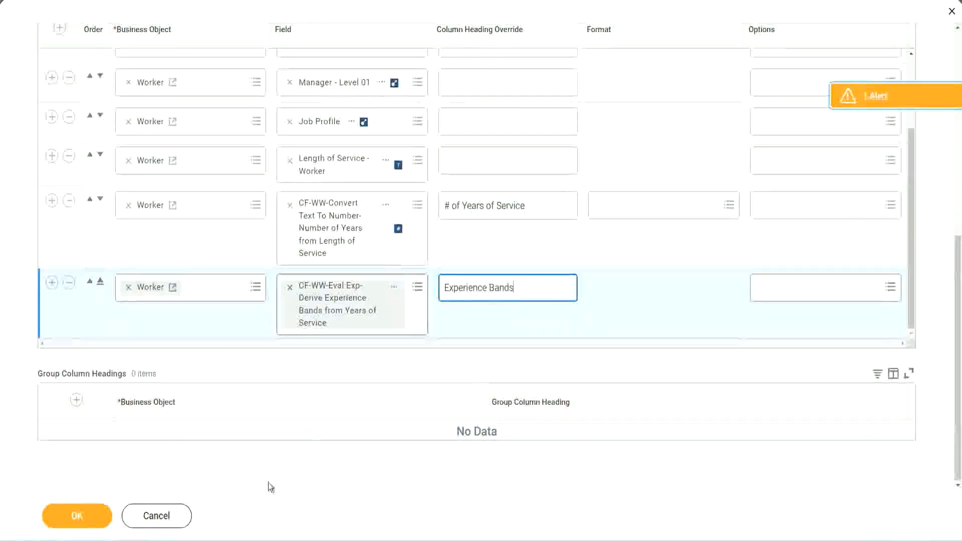
click(94, 515)
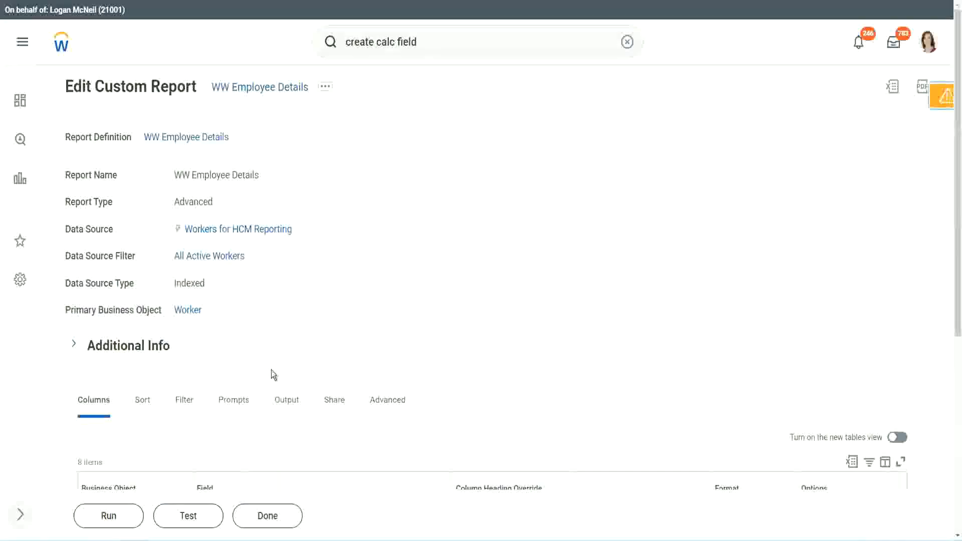
Step: Run the WW Employee Details report with the worker type, employee type and contingent worker type prompts left blank
scroll(300, 340, down, 4)
click(112, 517)
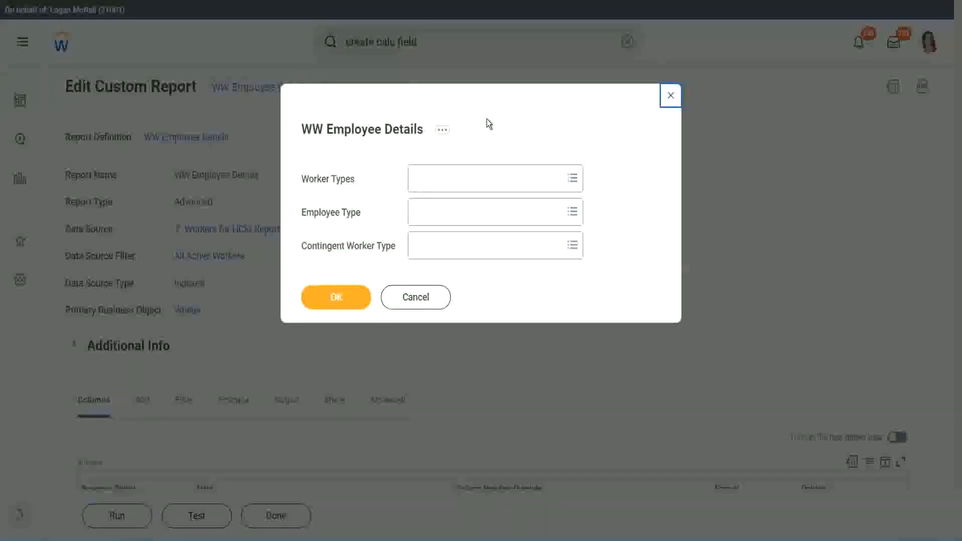
click(337, 298)
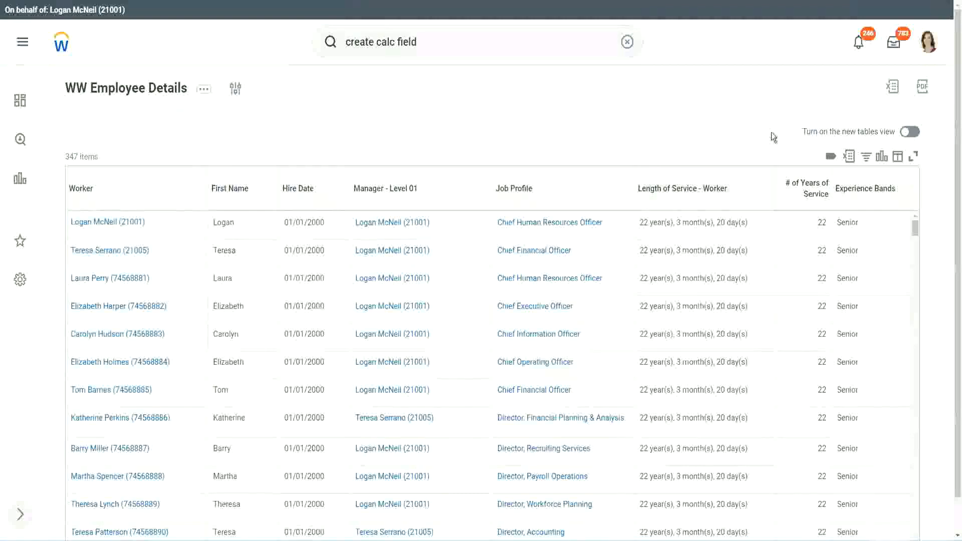
scroll(796, 160, down, 1)
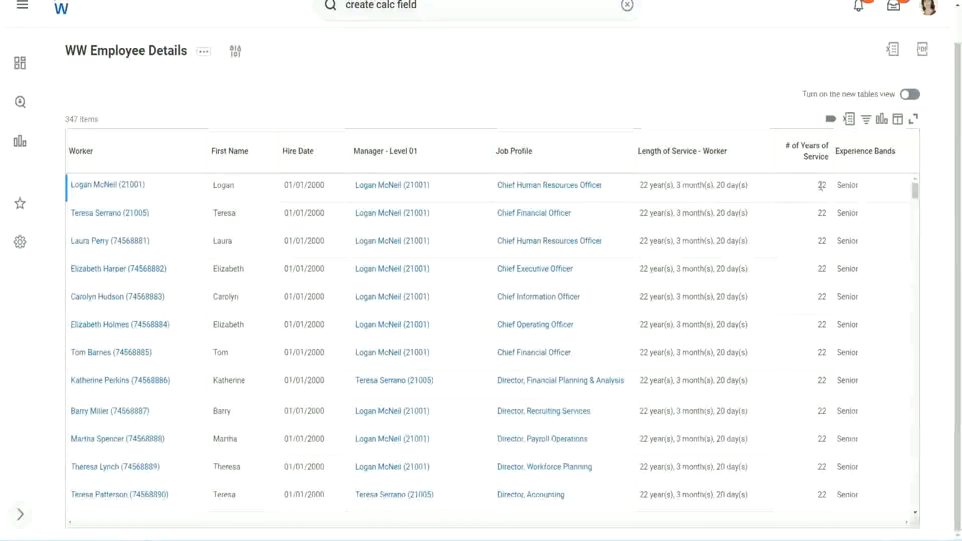
Step: Check the first worker's years of service against the 16 - 30 years Senior band in the Notepad++ notes
double_click(822, 185)
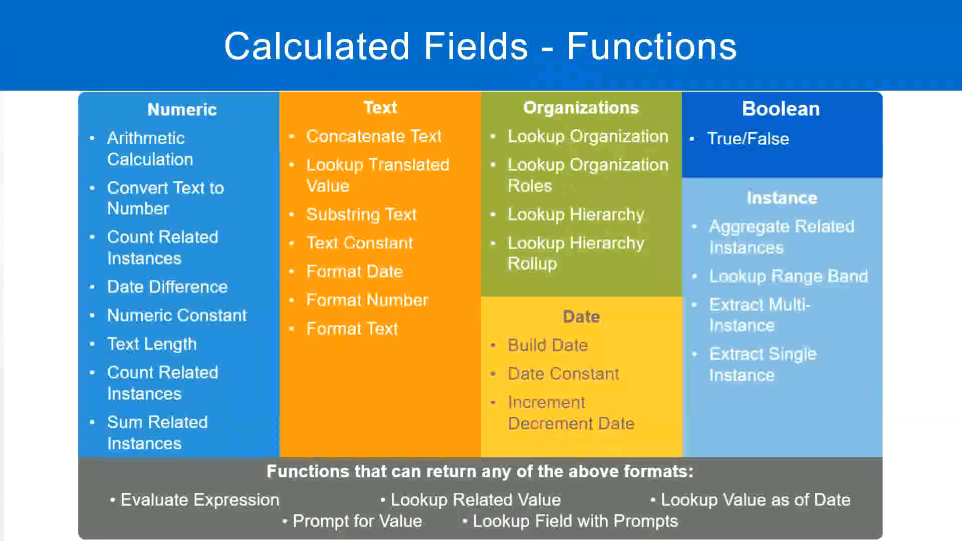
key(alt+Tab)
click(245, 176)
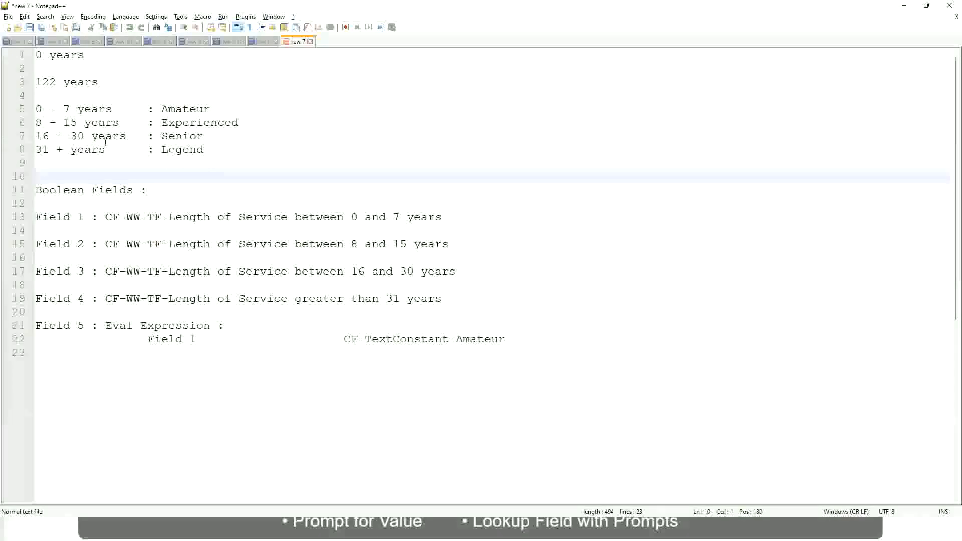
click(163, 135)
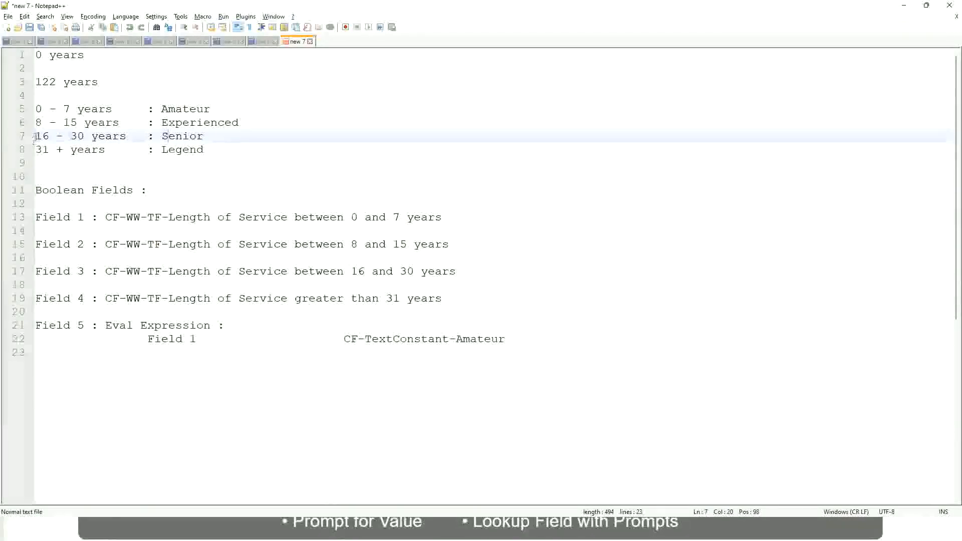
drag(34, 137, 93, 137)
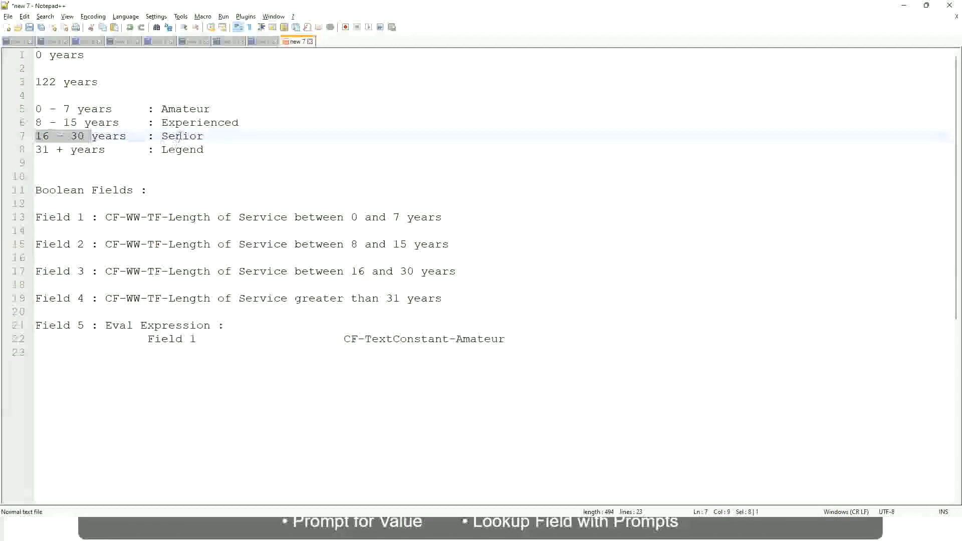
double_click(178, 136)
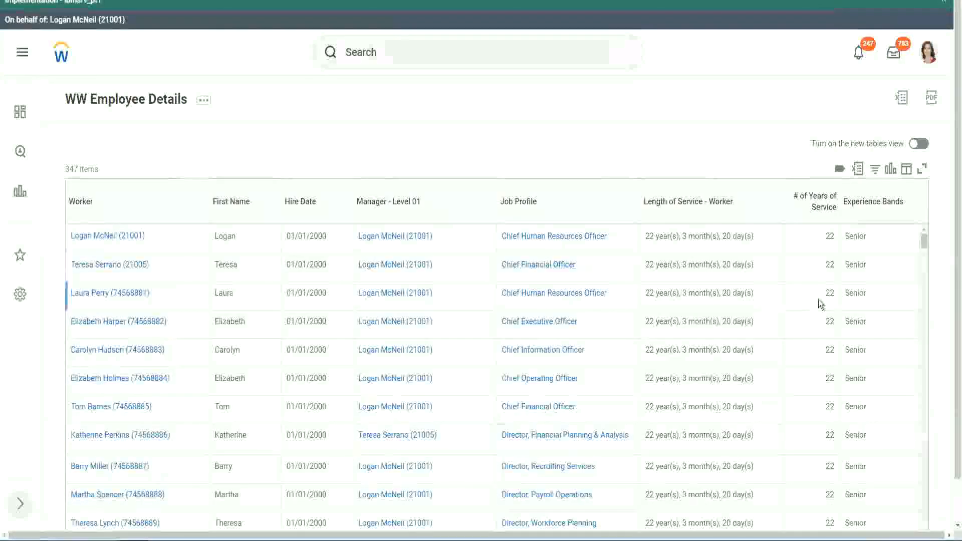
Step: Return to the Workday report and compare the years of service with the experience bands across more workers
scroll(827, 301, down, 2)
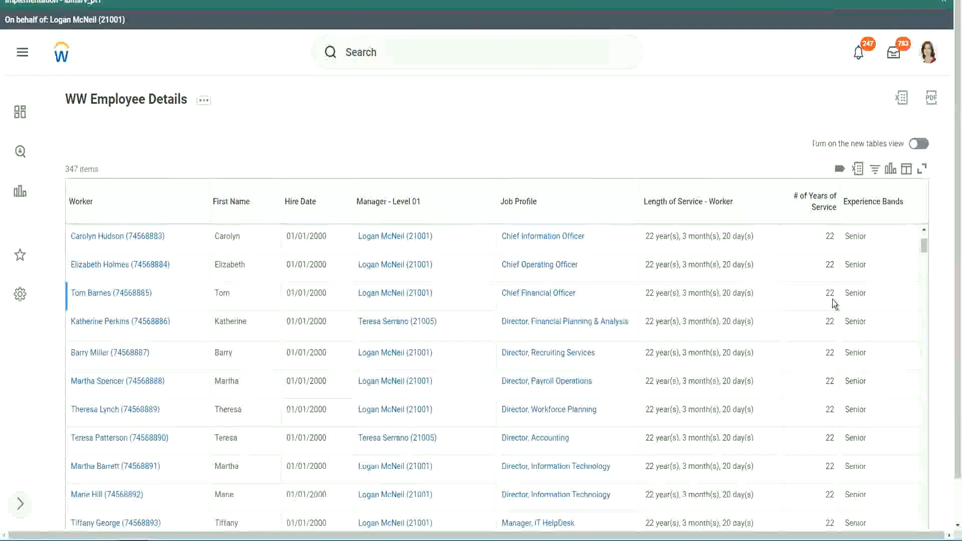
scroll(832, 304, down, 6)
scroll(841, 335, down, 5)
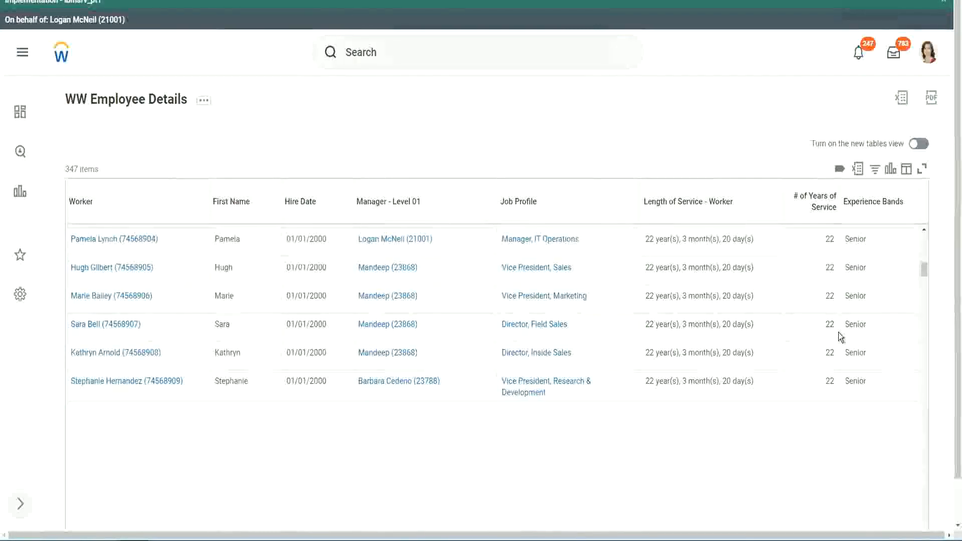
scroll(852, 346, down, 1)
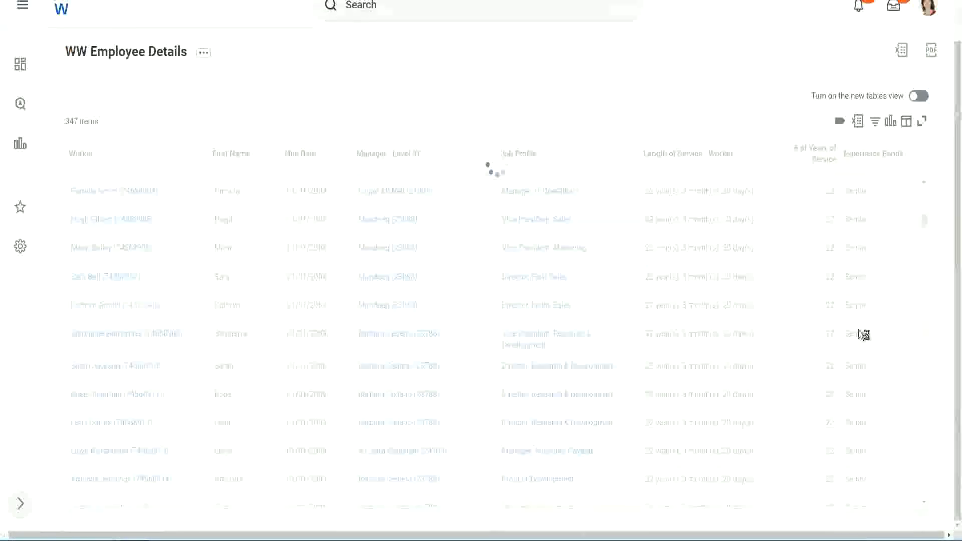
scroll(891, 282, down, 5)
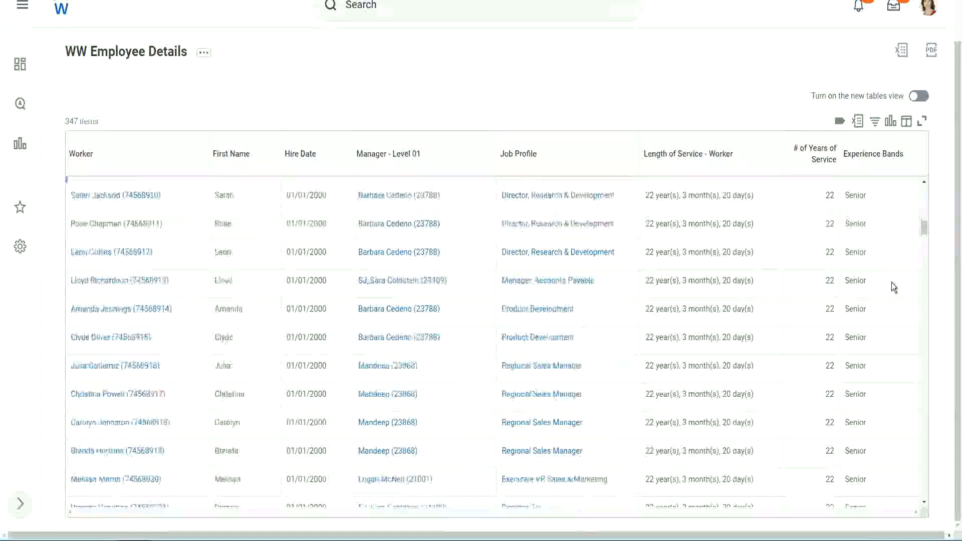
scroll(891, 282, down, 3)
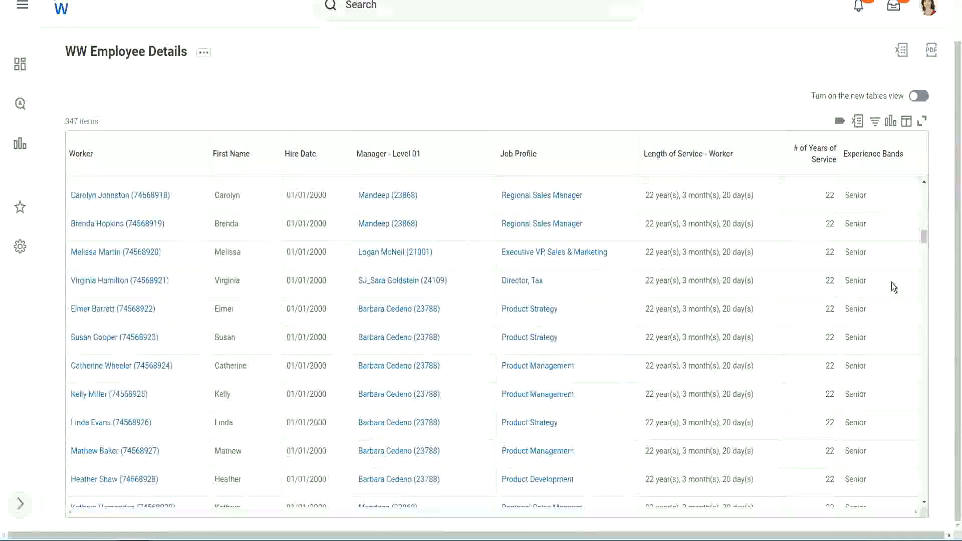
scroll(892, 282, down, 10)
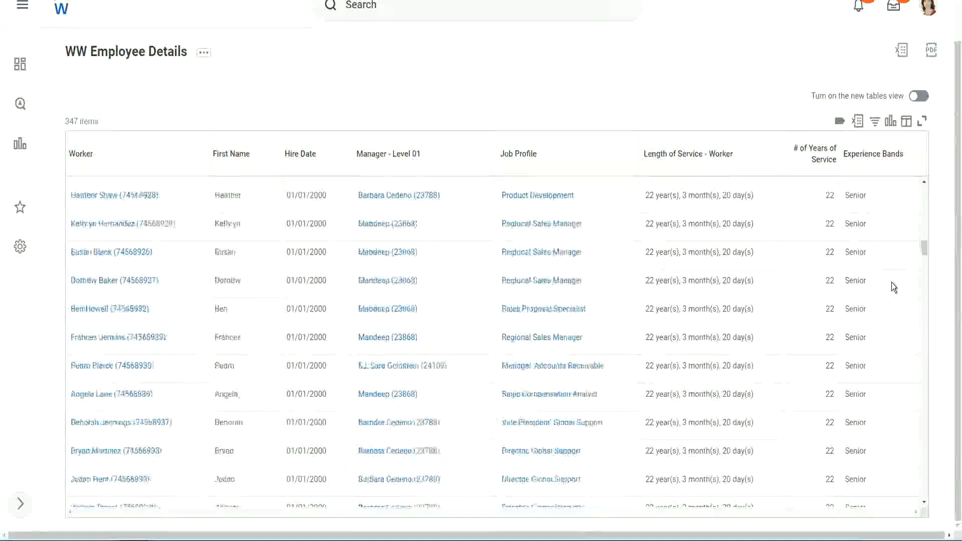
Step: Filter the Experience Bands column for values that contain Amateur
click(879, 165)
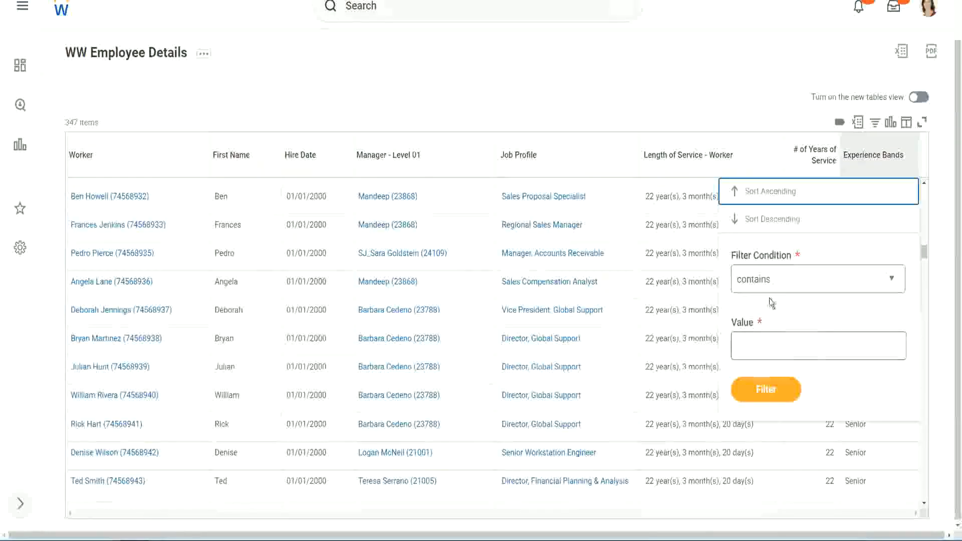
click(762, 337)
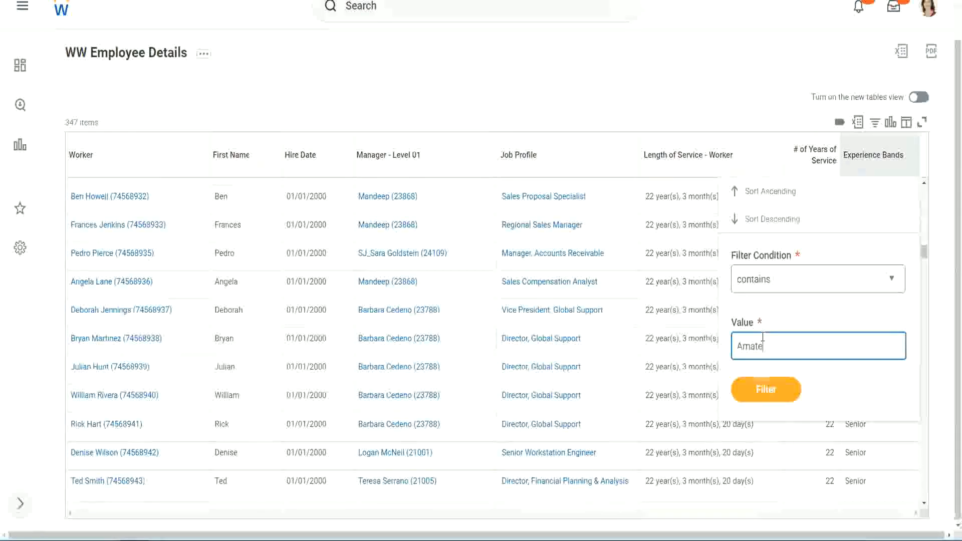
text(Amateur)
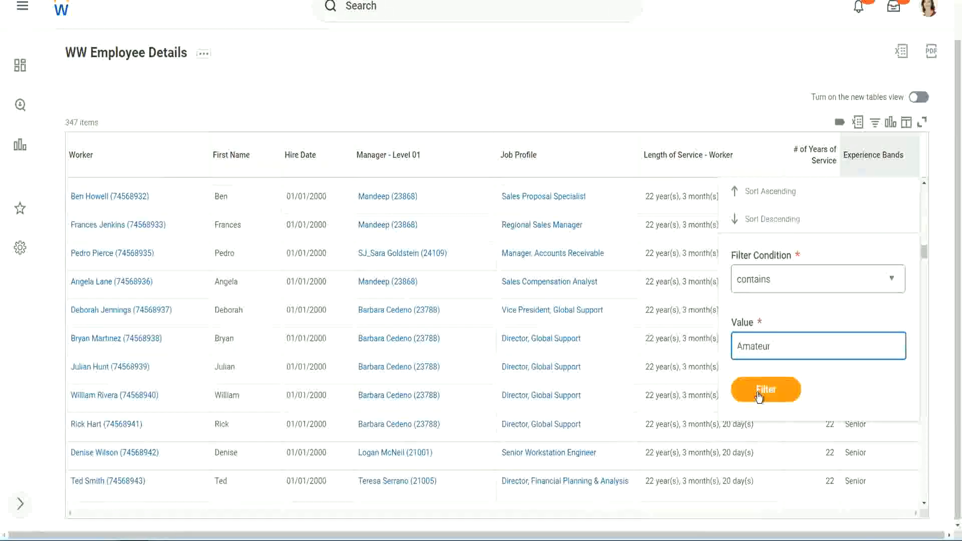
click(759, 396)
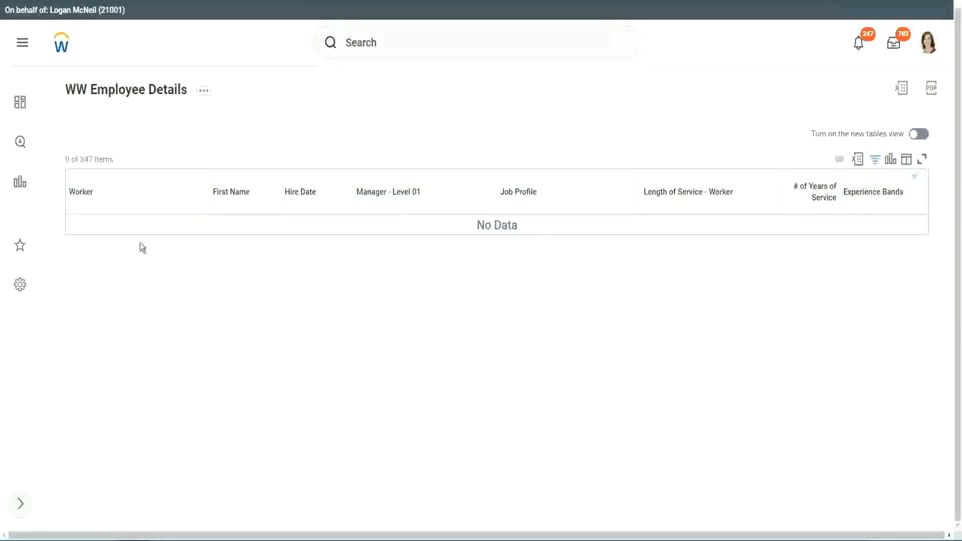
Step: Change the Experience Bands filter value to Legend and look through the years of service of the listed workers
click(872, 194)
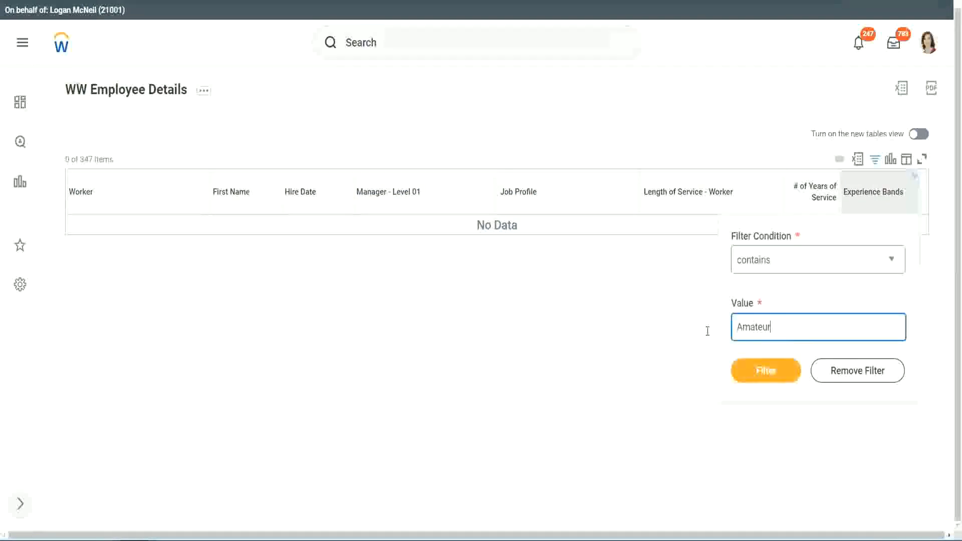
drag(707, 330, 687, 329)
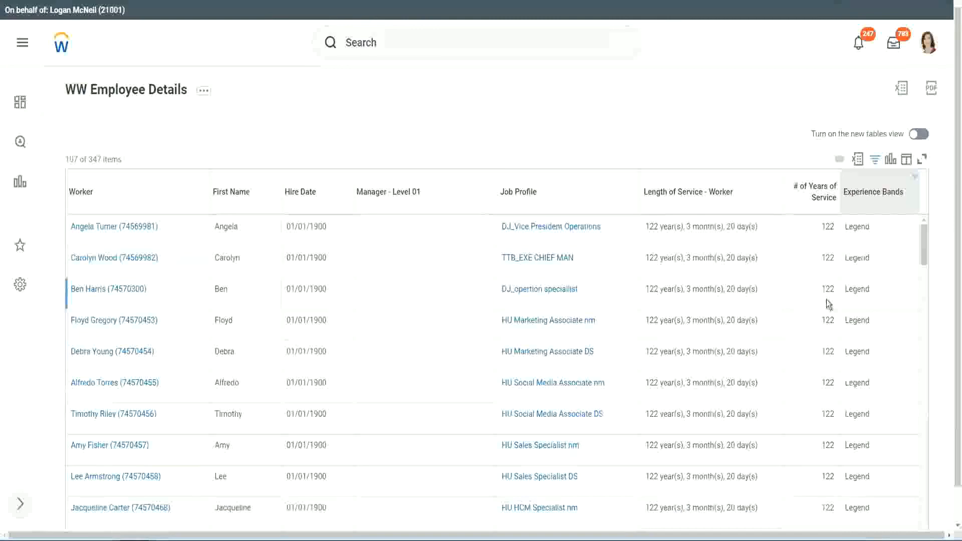
scroll(826, 300, down, 10)
scroll(826, 300, down, 5)
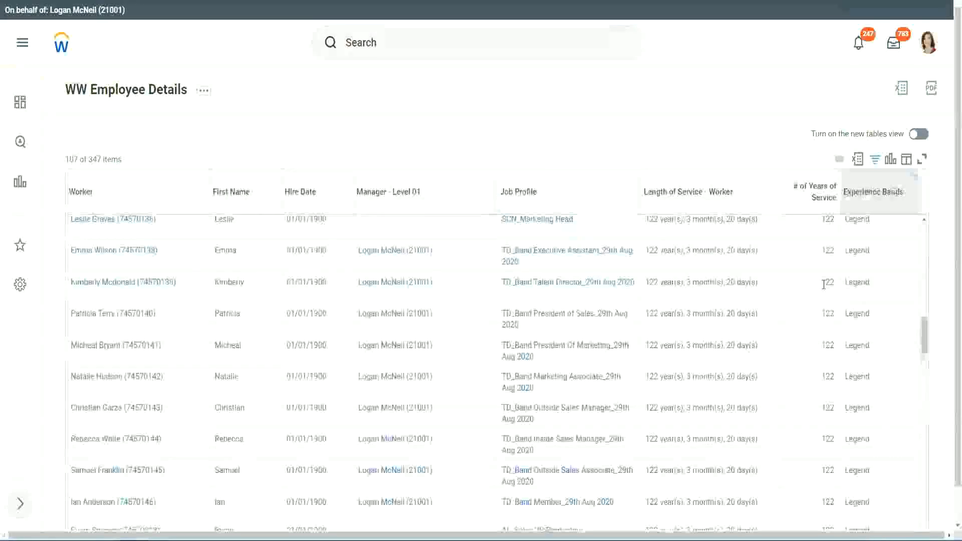
scroll(825, 288, down, 15)
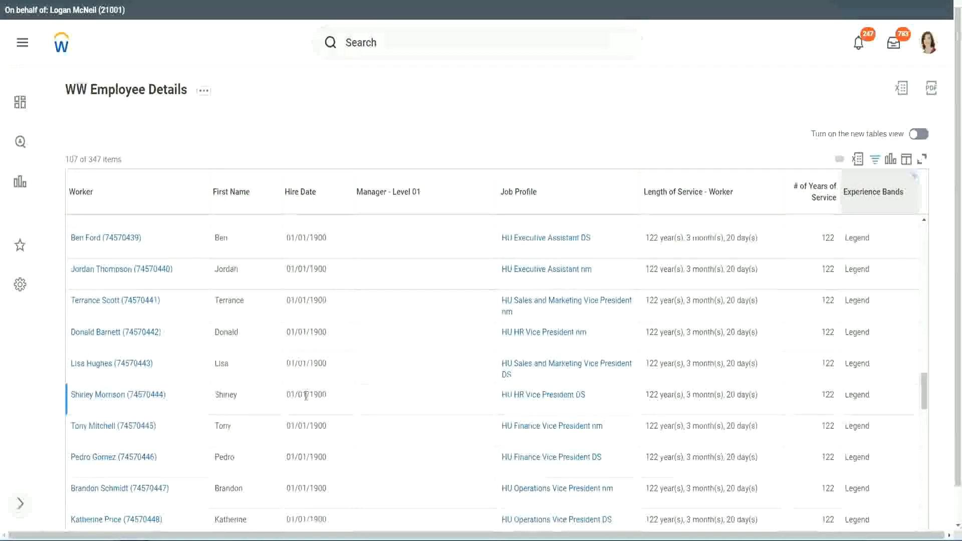
Step: Check the hire dates and years of service of the remaining Legend workers through to the end of the list
double_click(311, 392)
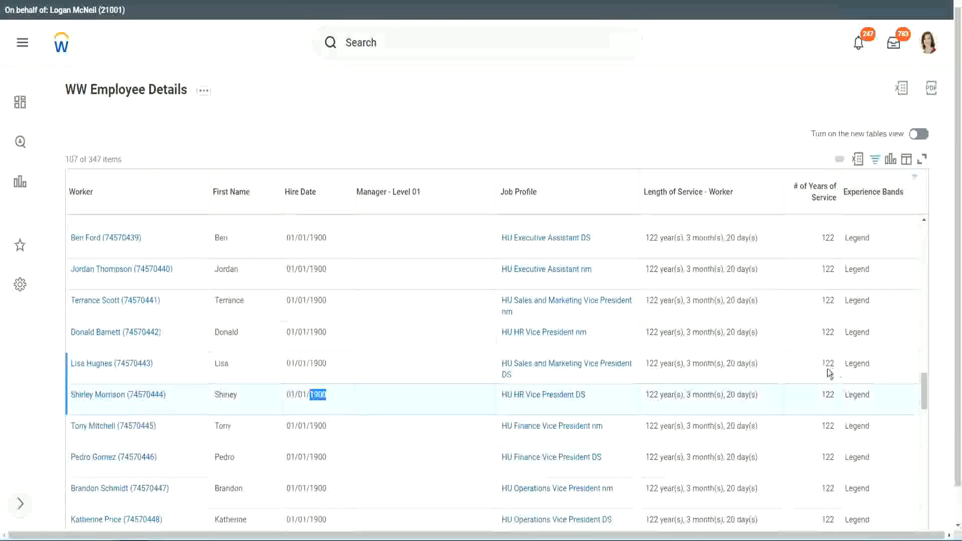
scroll(817, 376, down, 1)
scroll(817, 376, down, 3)
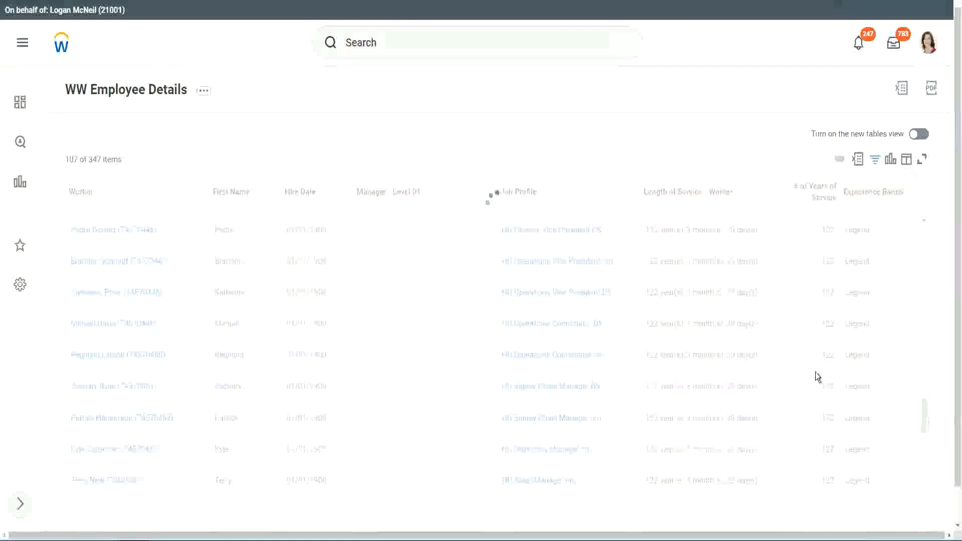
scroll(815, 371, down, 3)
scroll(816, 372, down, 10)
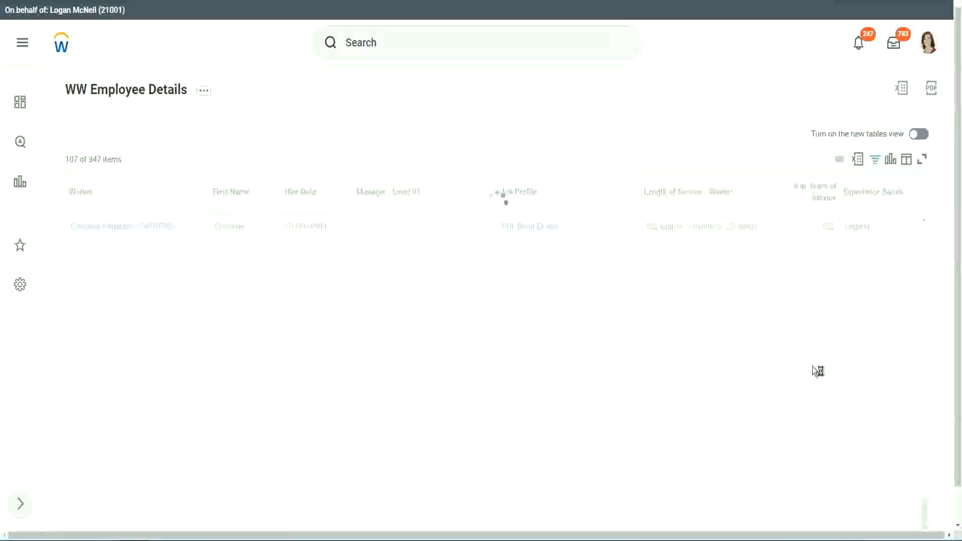
scroll(803, 330, down, 5)
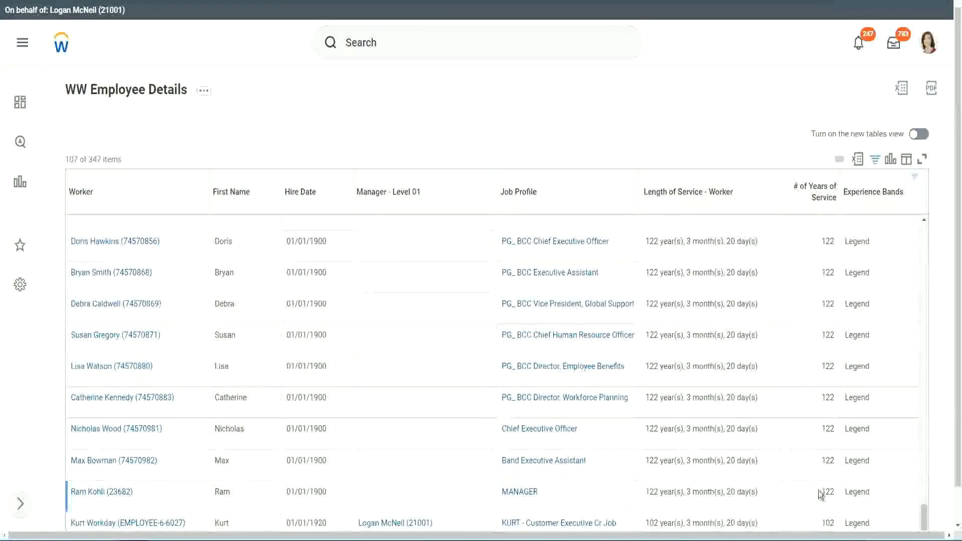
double_click(827, 523)
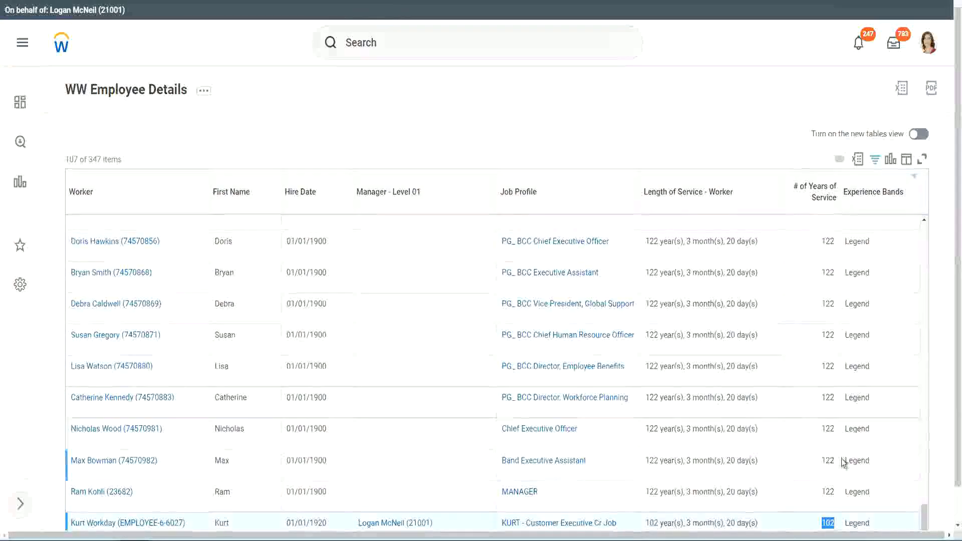
drag(828, 429, 836, 429)
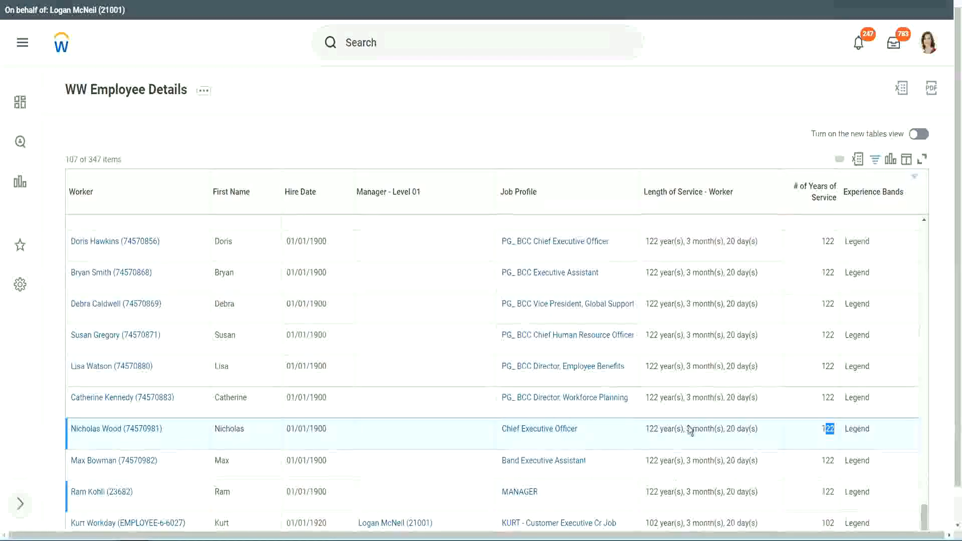
click(807, 399)
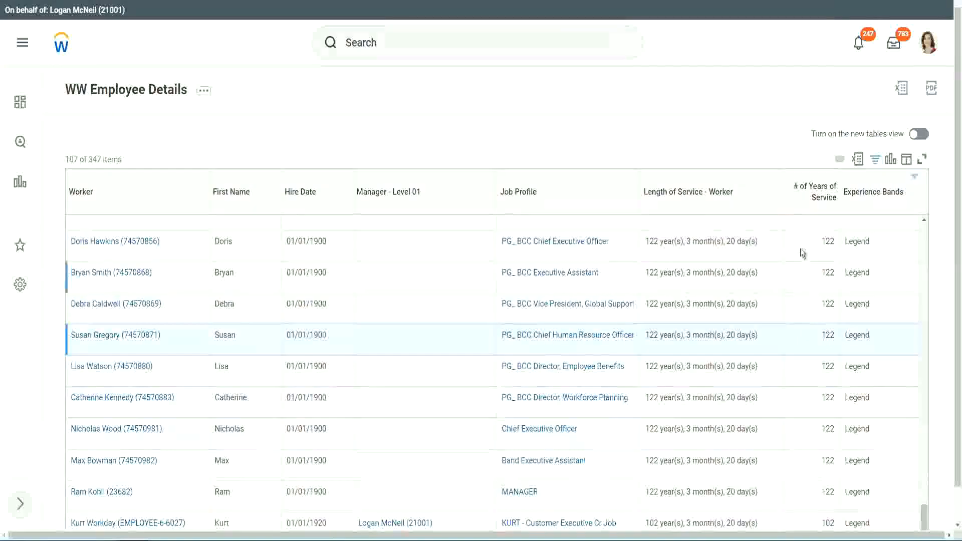
Step: Change the Experience Bands filter value to Experienced and apply it
click(880, 197)
click(787, 384)
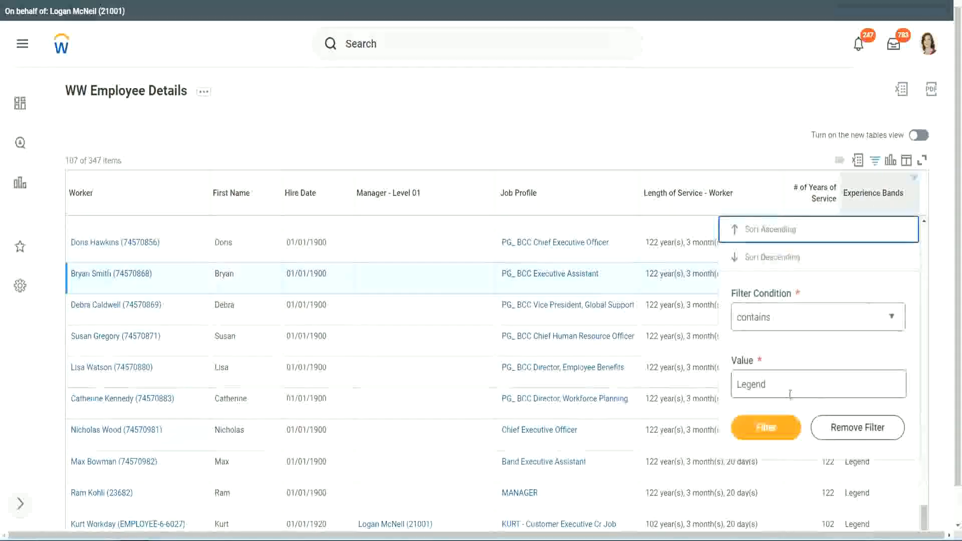
drag(788, 385, 661, 385)
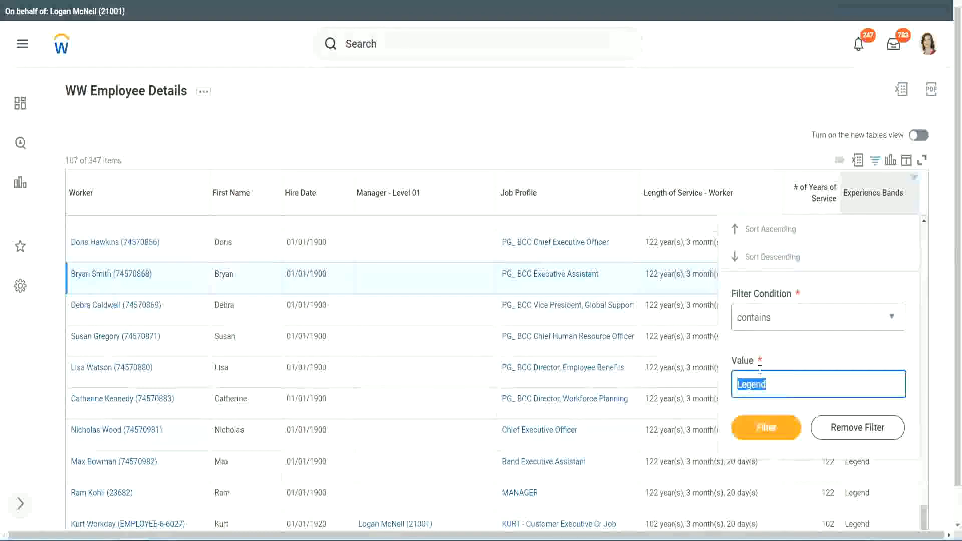
text(Ex)
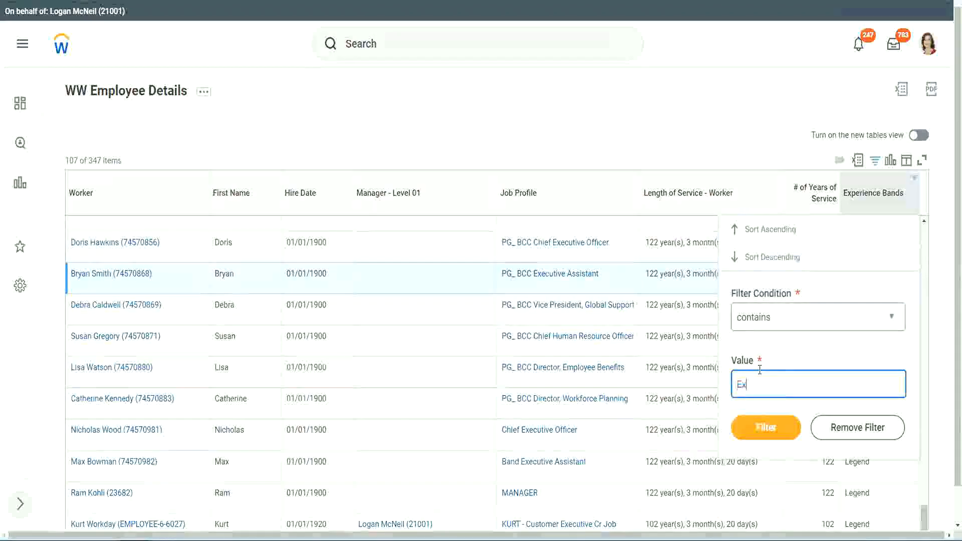
text(per)
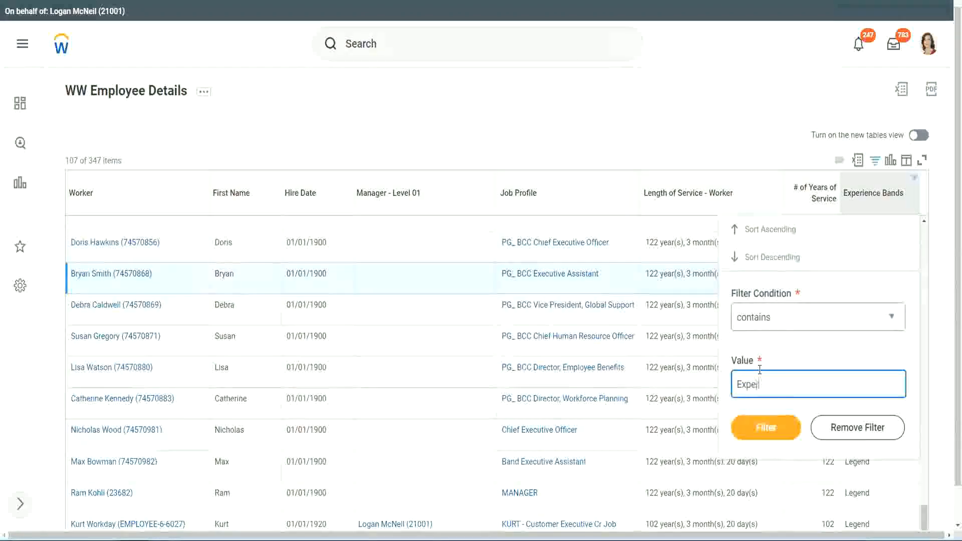
text(ienced)
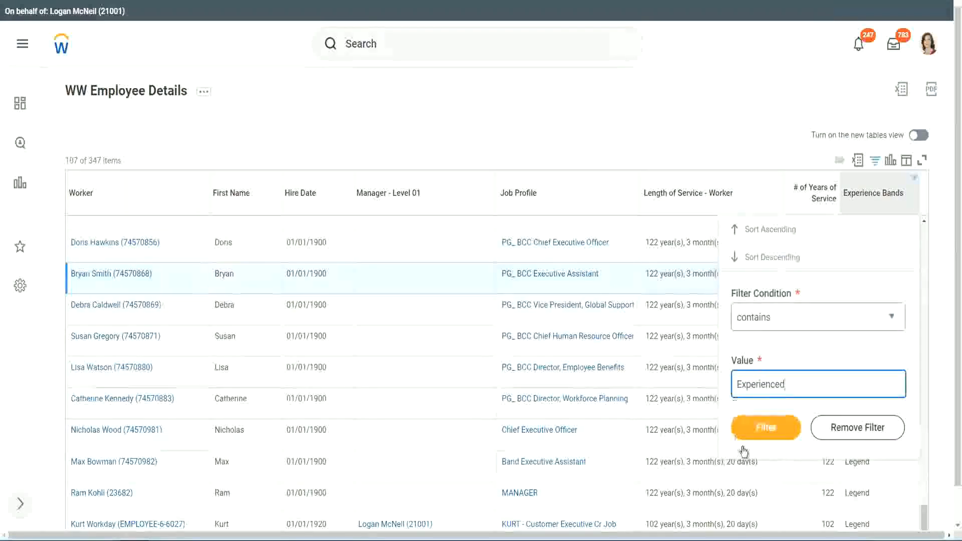
click(771, 426)
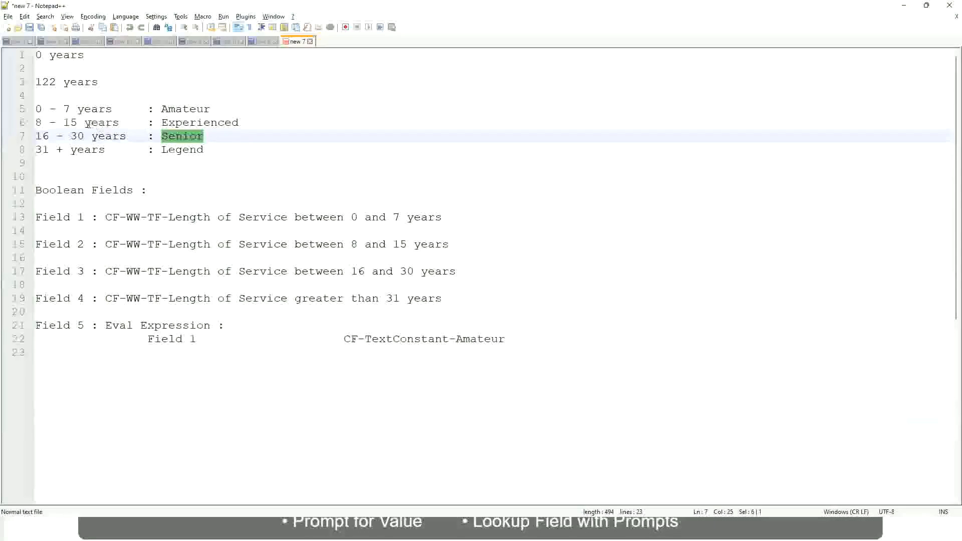
Step: Check the 8 - 15 years range defined for the Experienced band in the notes
click(70, 123)
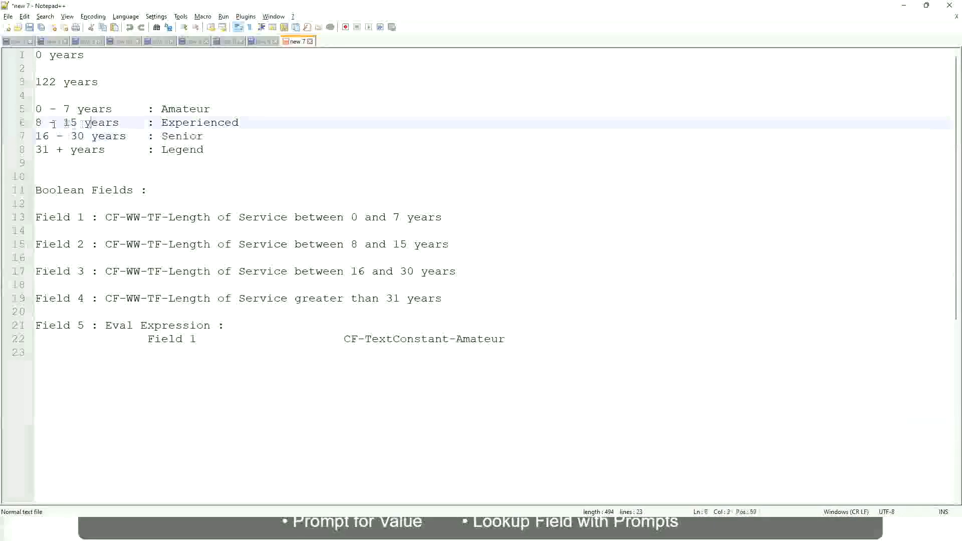
drag(42, 123, 76, 123)
click(79, 123)
click(112, 123)
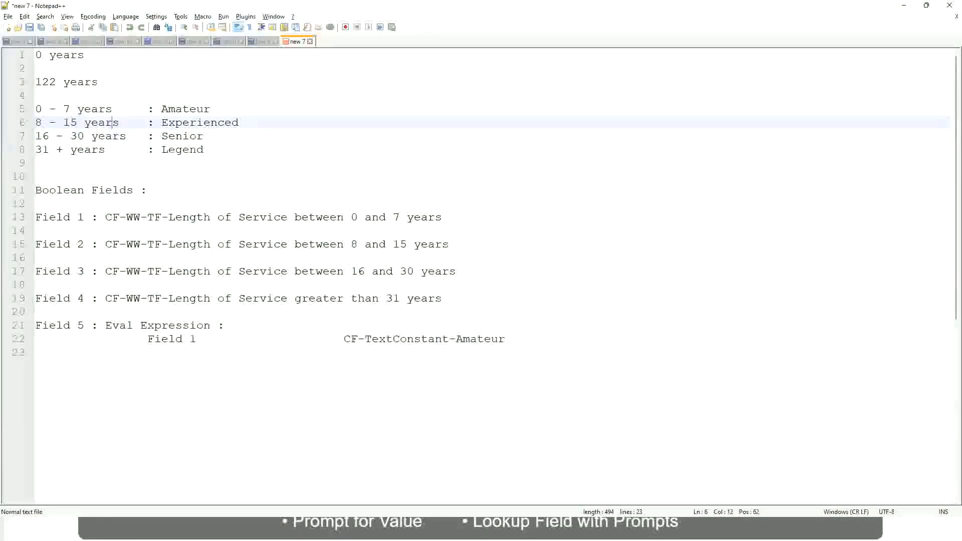
Step: Switch back to the WW Employee Details report in Workday and compare the listed workers' years of service with their Experienced band
key(alt+Tab)
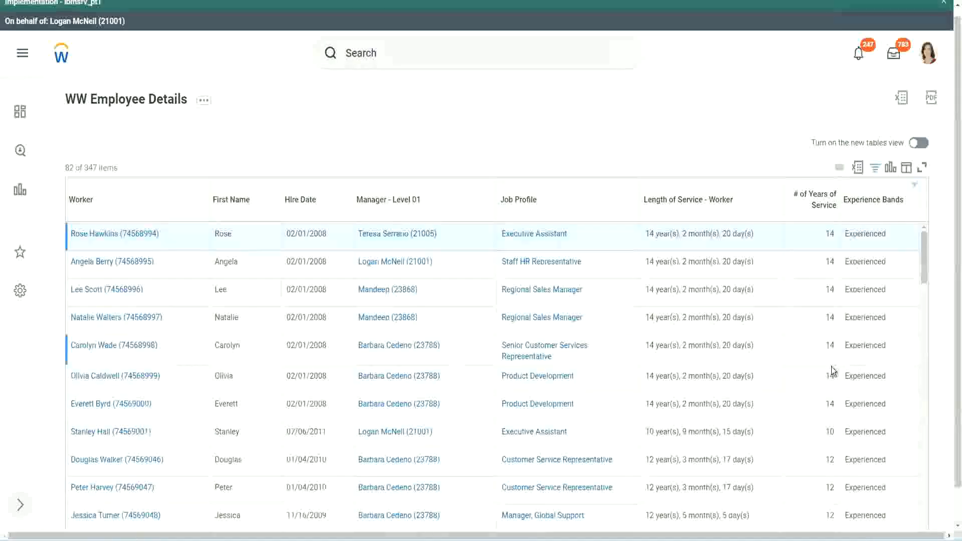
scroll(832, 368, down, 3)
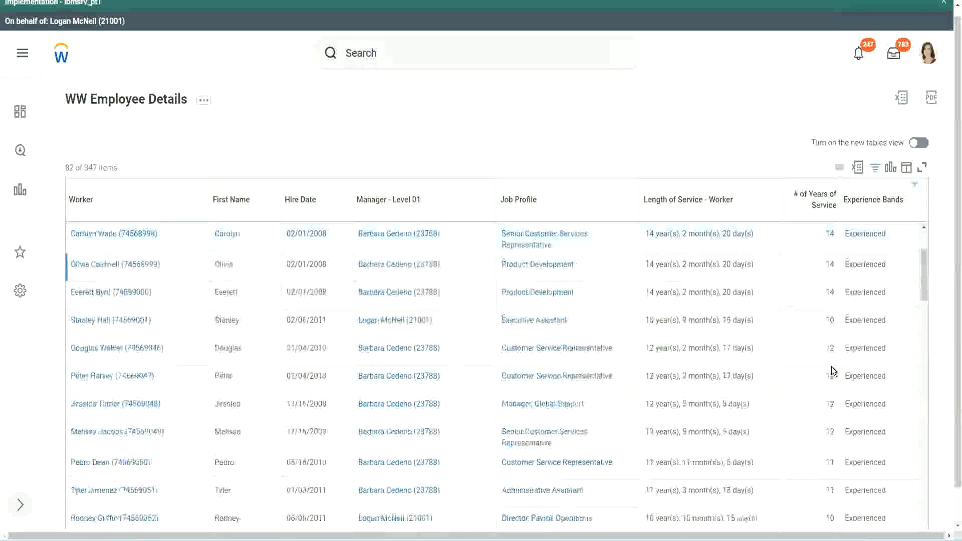
scroll(832, 371, down, 3)
drag(825, 262, 850, 272)
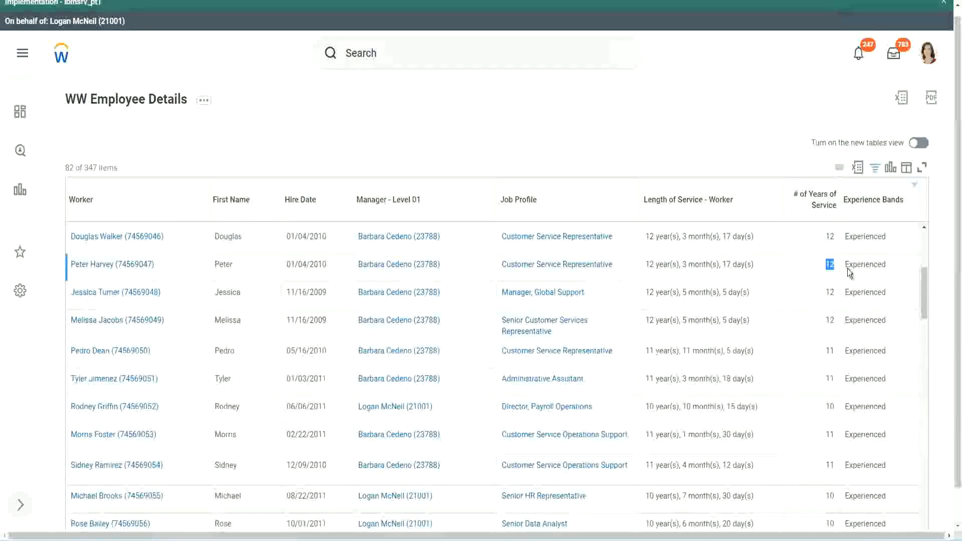
double_click(865, 264)
scroll(827, 391, down, 3)
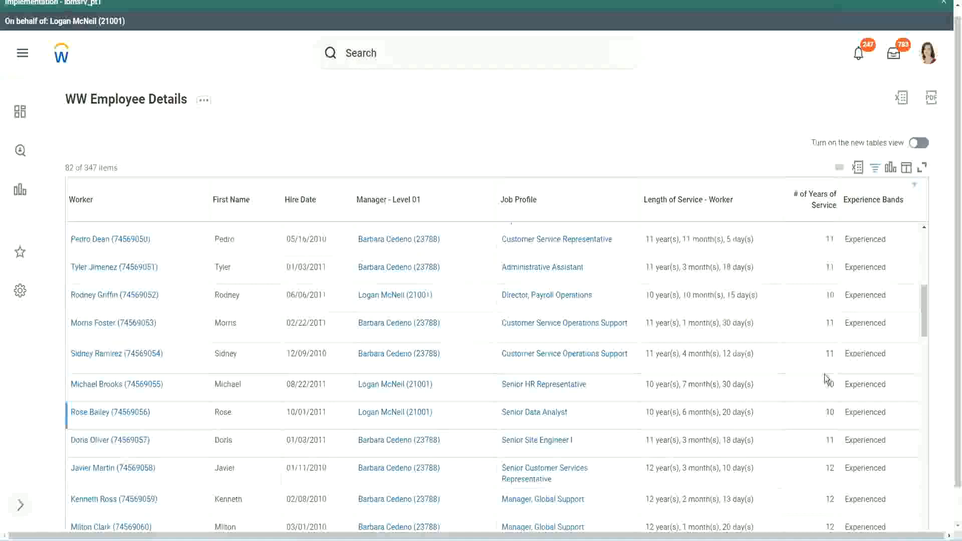
click(829, 352)
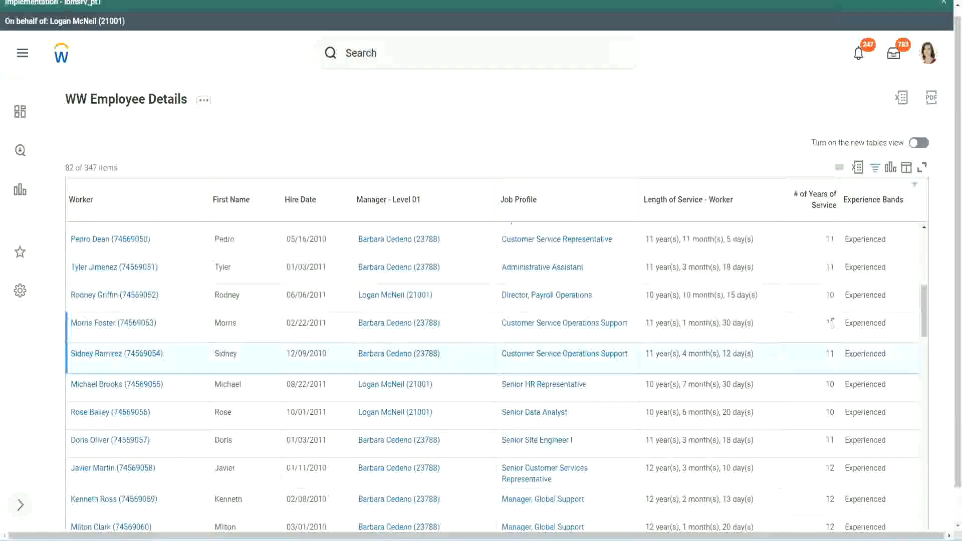
click(853, 321)
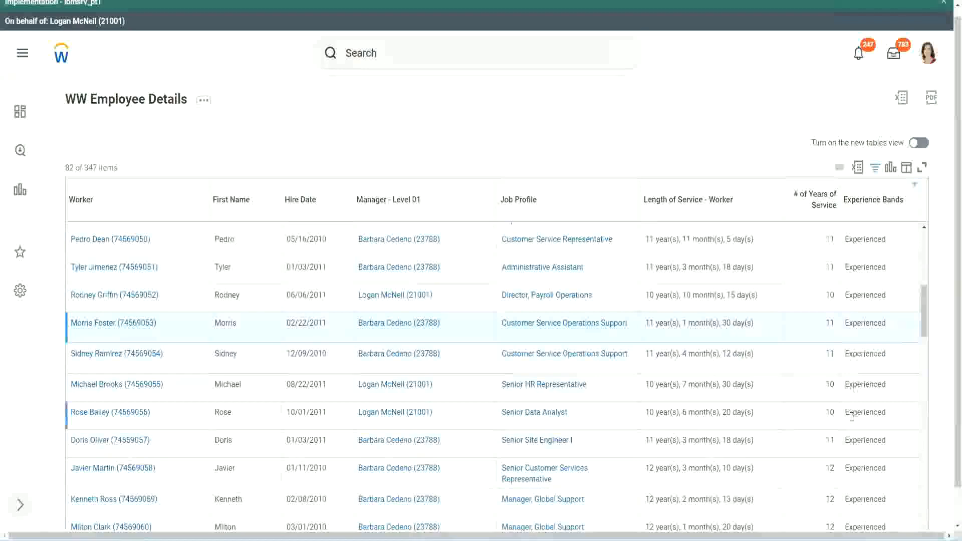
scroll(851, 416, down, 5)
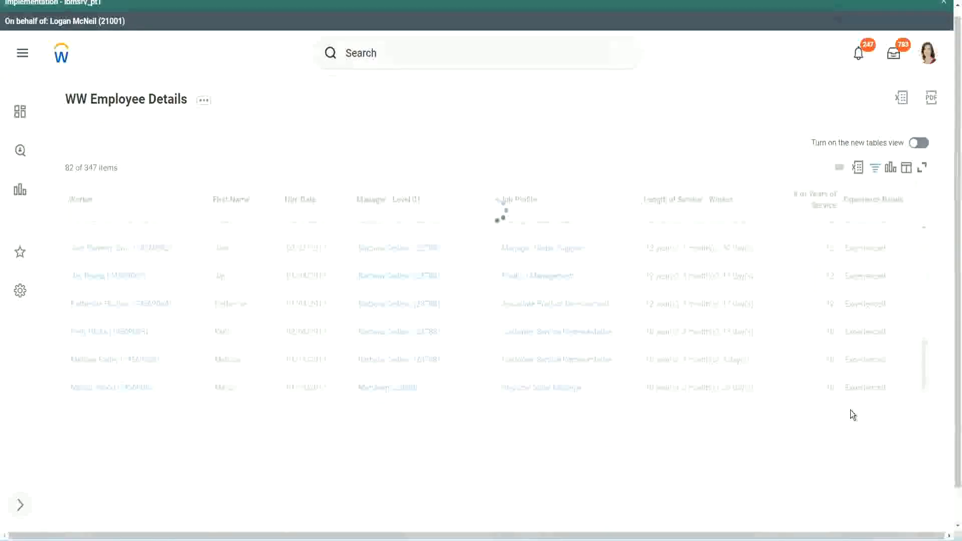